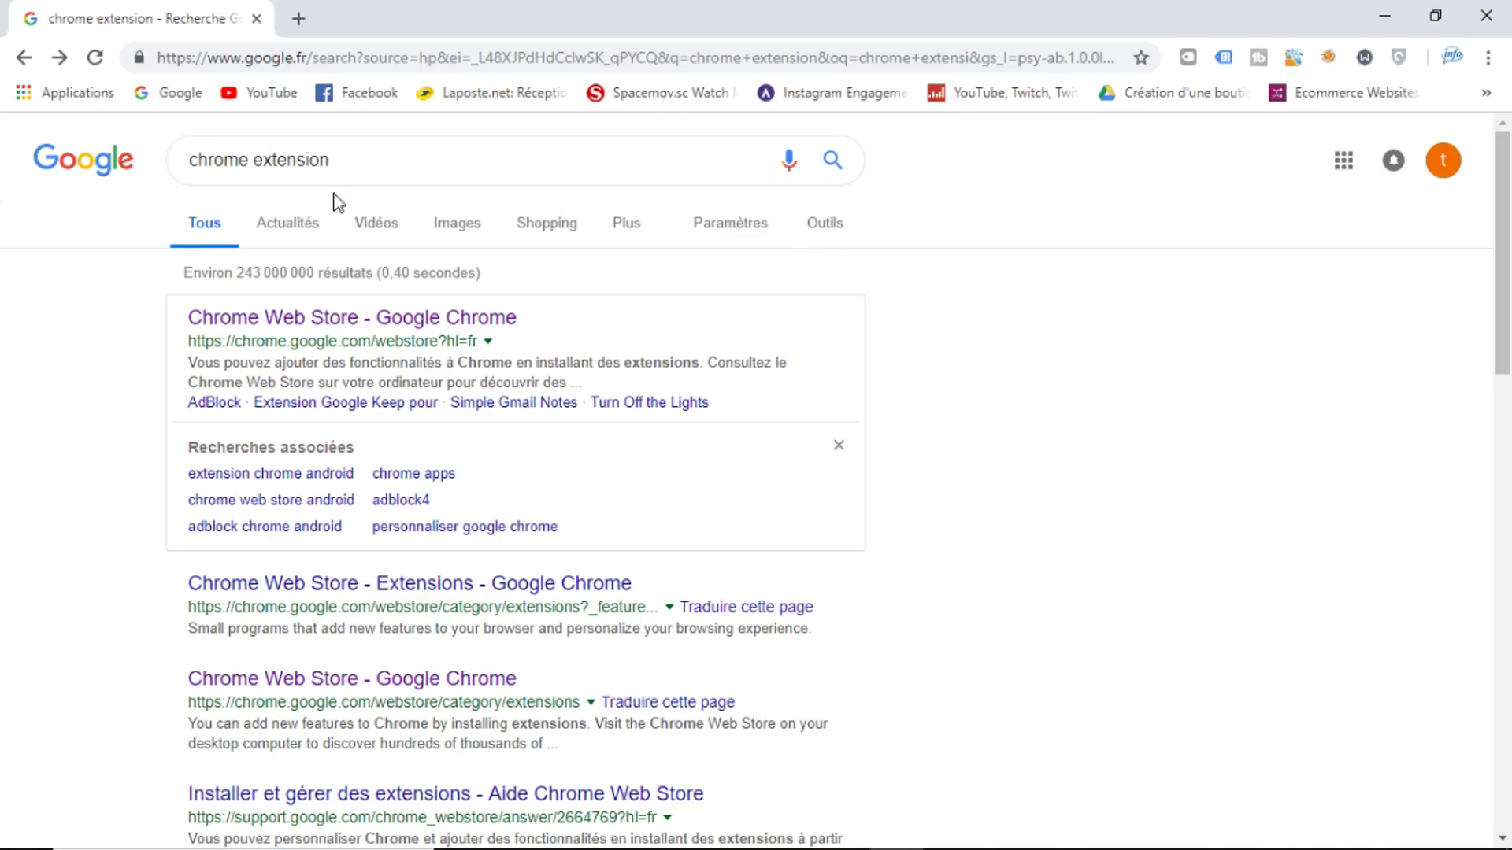
Open the Chrome Web Store and search for the "tube buddy" extension.
click(355, 318)
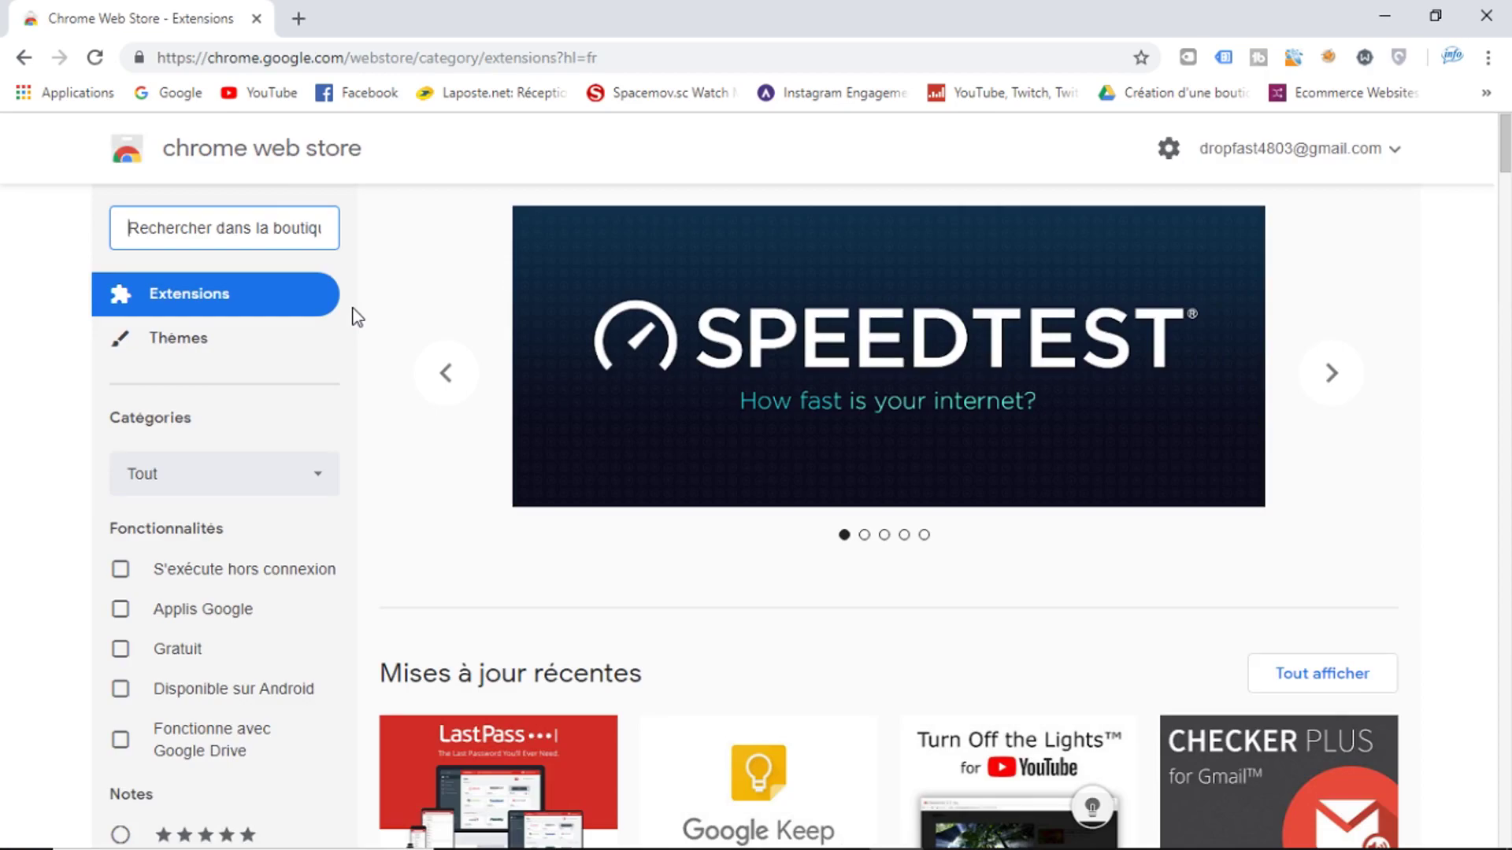
click(254, 226)
text(tube)
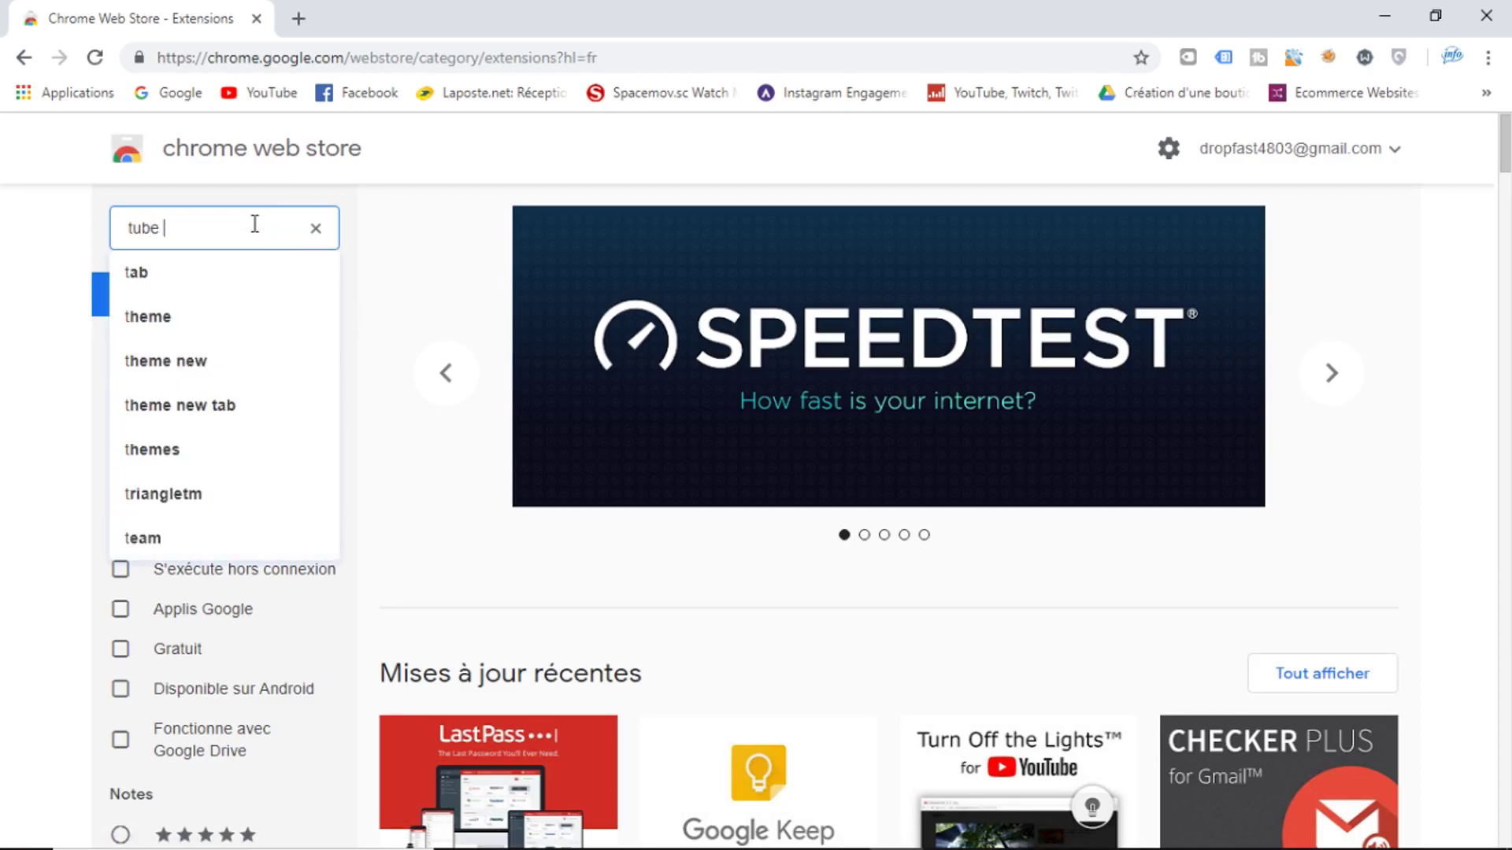
text( budd)
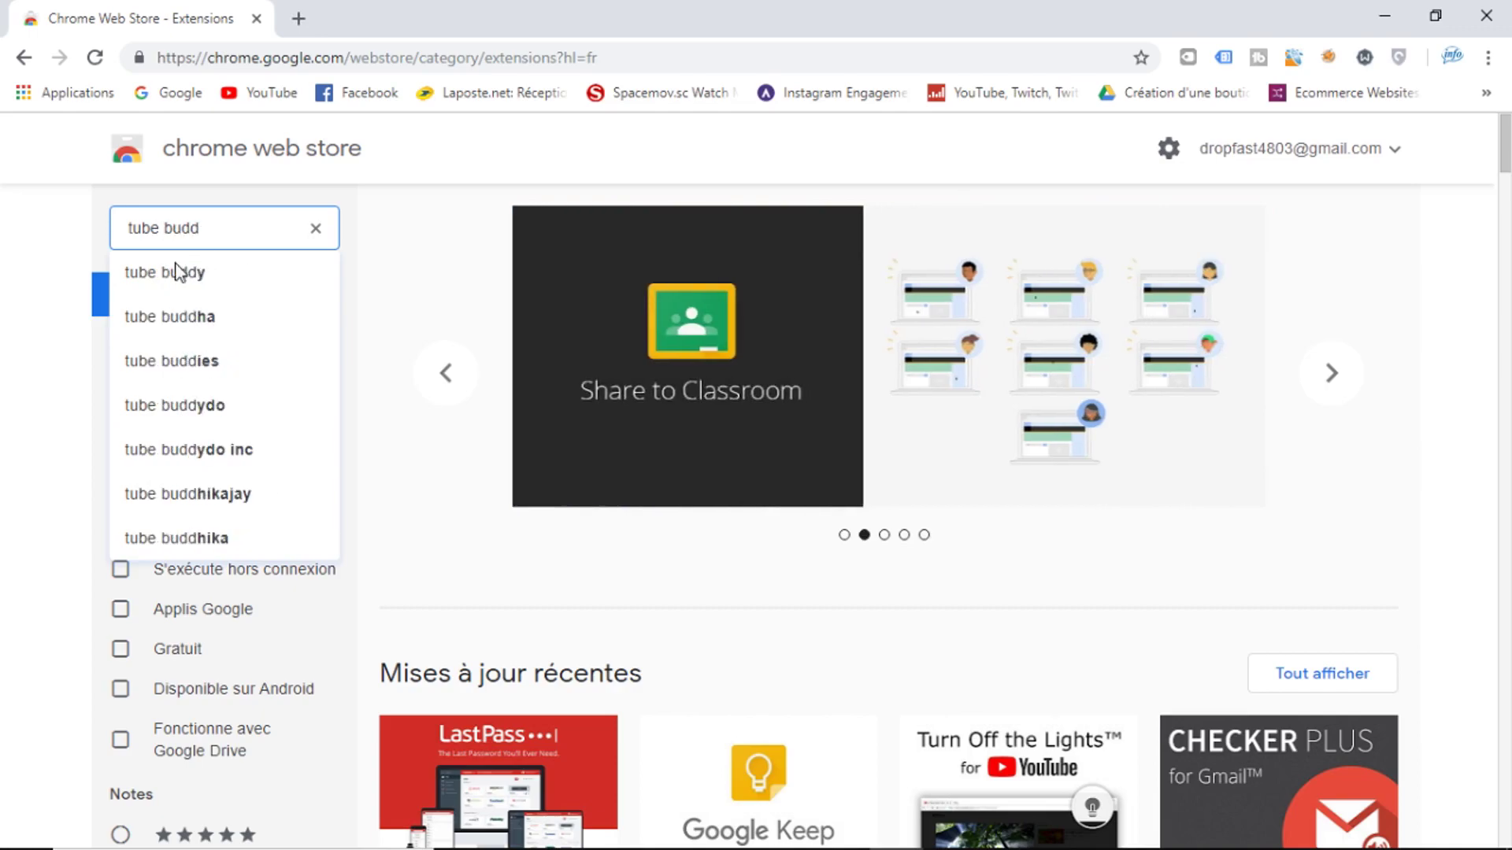
click(176, 272)
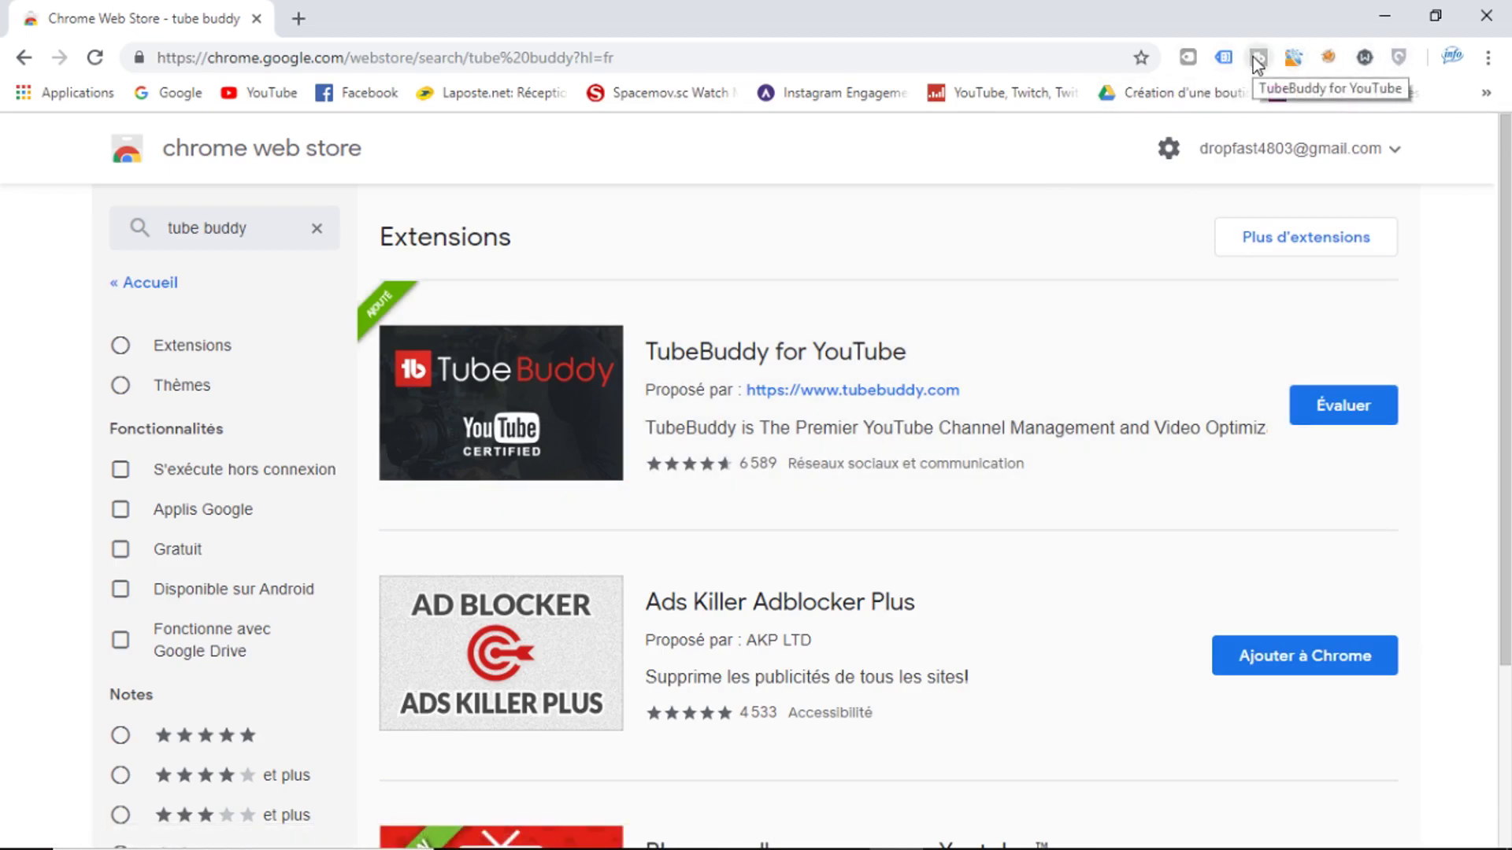
Switch to YouTube, open the signed-in account's own channel and enter its YouTube Studio beta.
click(252, 96)
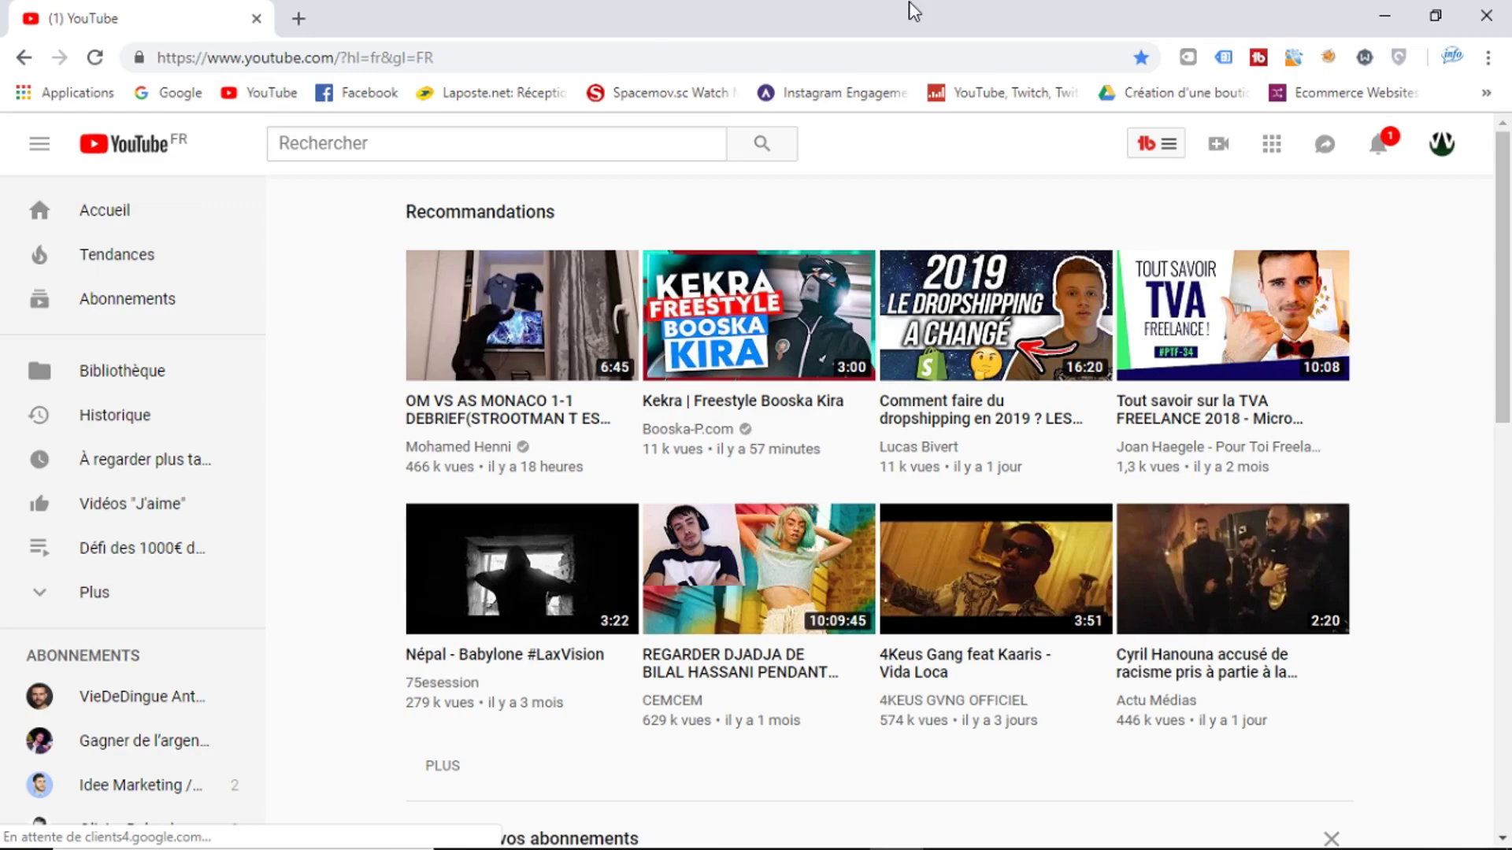
click(1441, 143)
click(1192, 248)
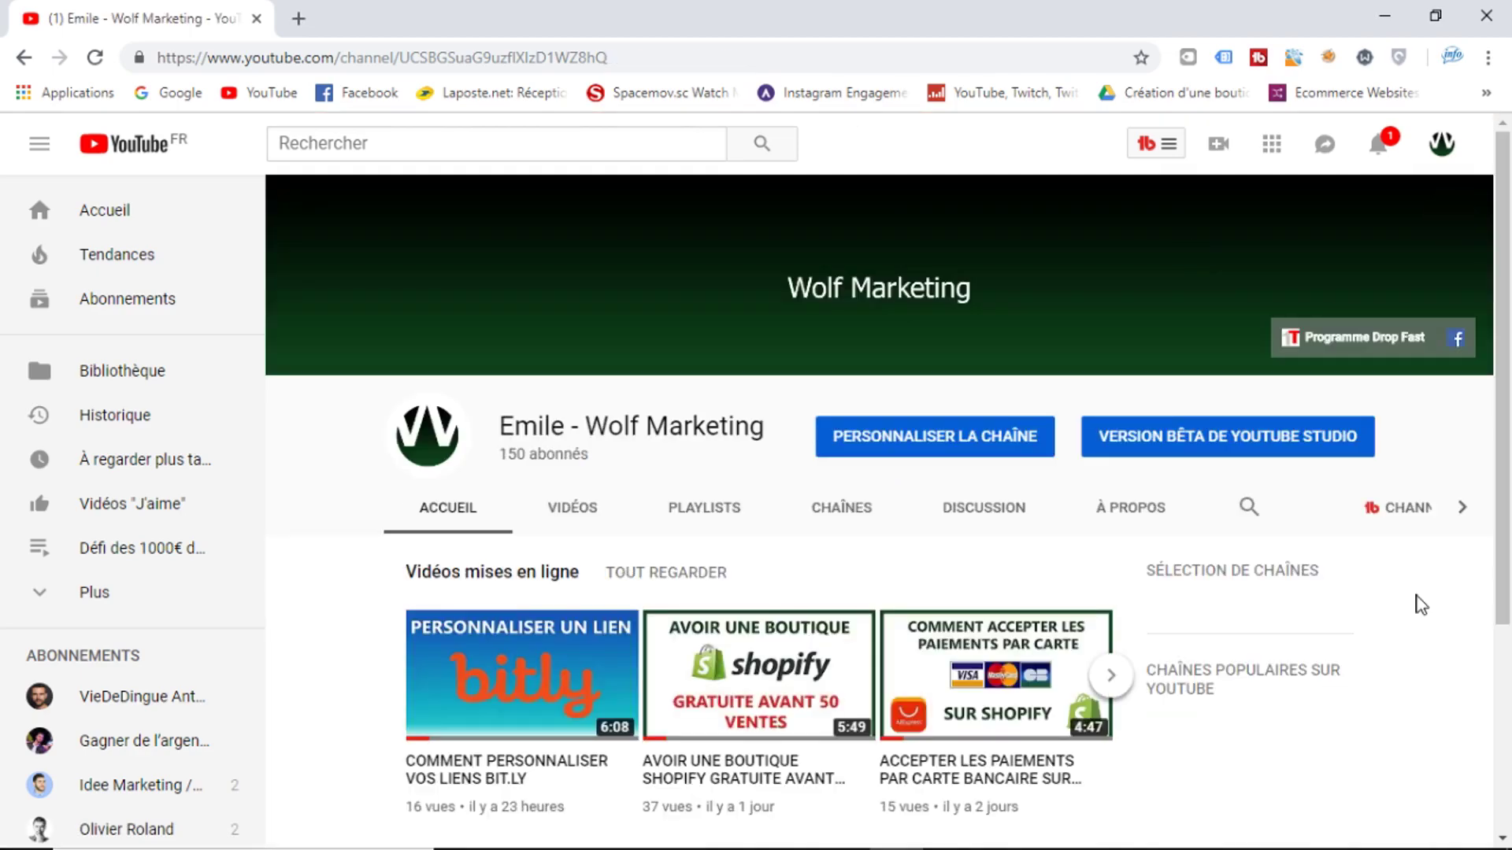
click(1185, 457)
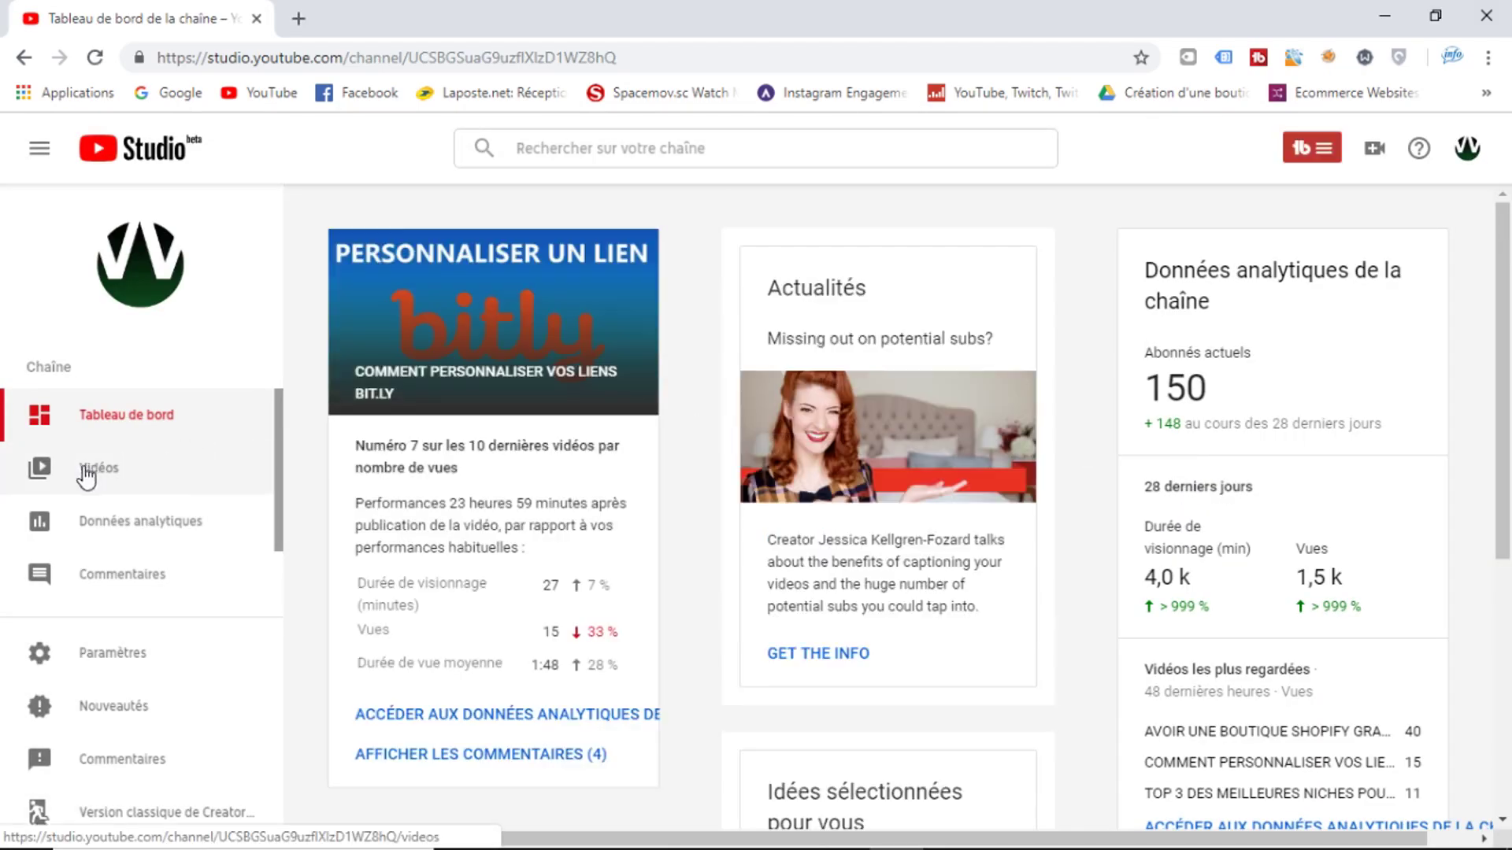
Start putting a new video online and open the selection of files to import.
click(1368, 149)
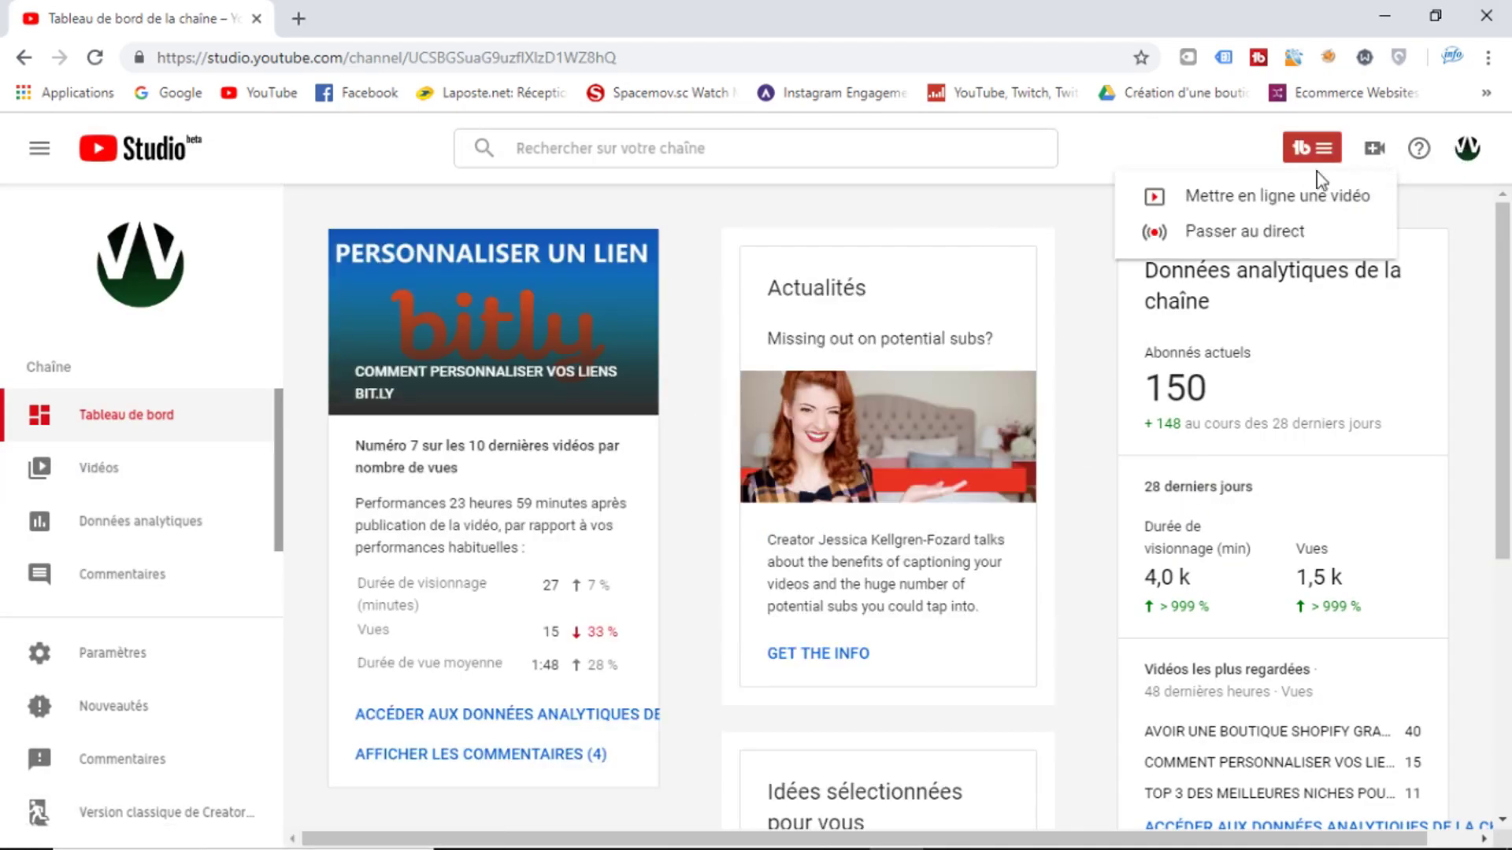
click(1303, 197)
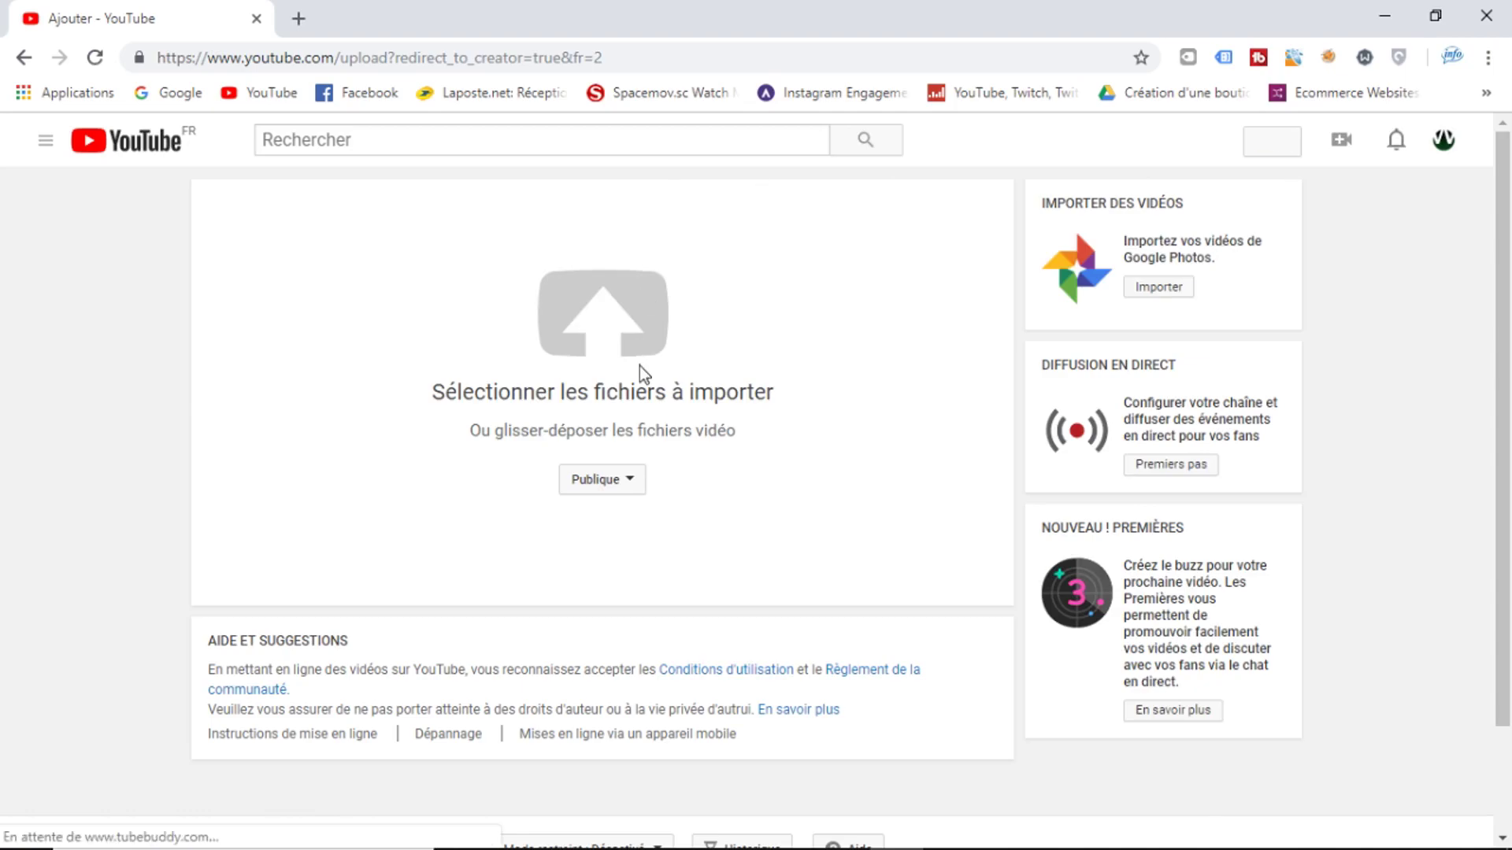
click(640, 367)
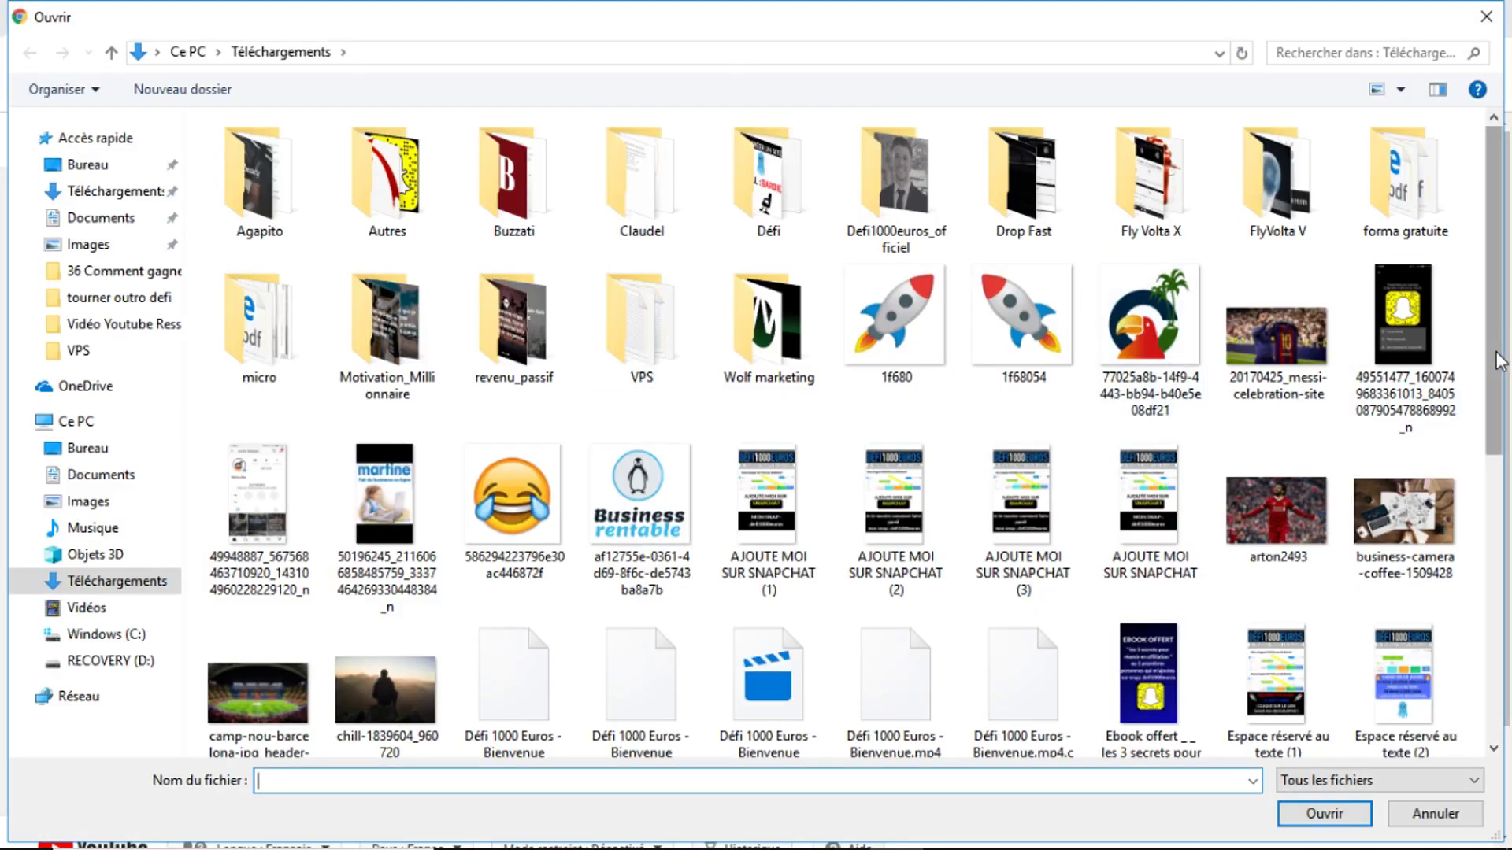
drag(1491, 361, 1490, 633)
scroll(819, 331, up, 3)
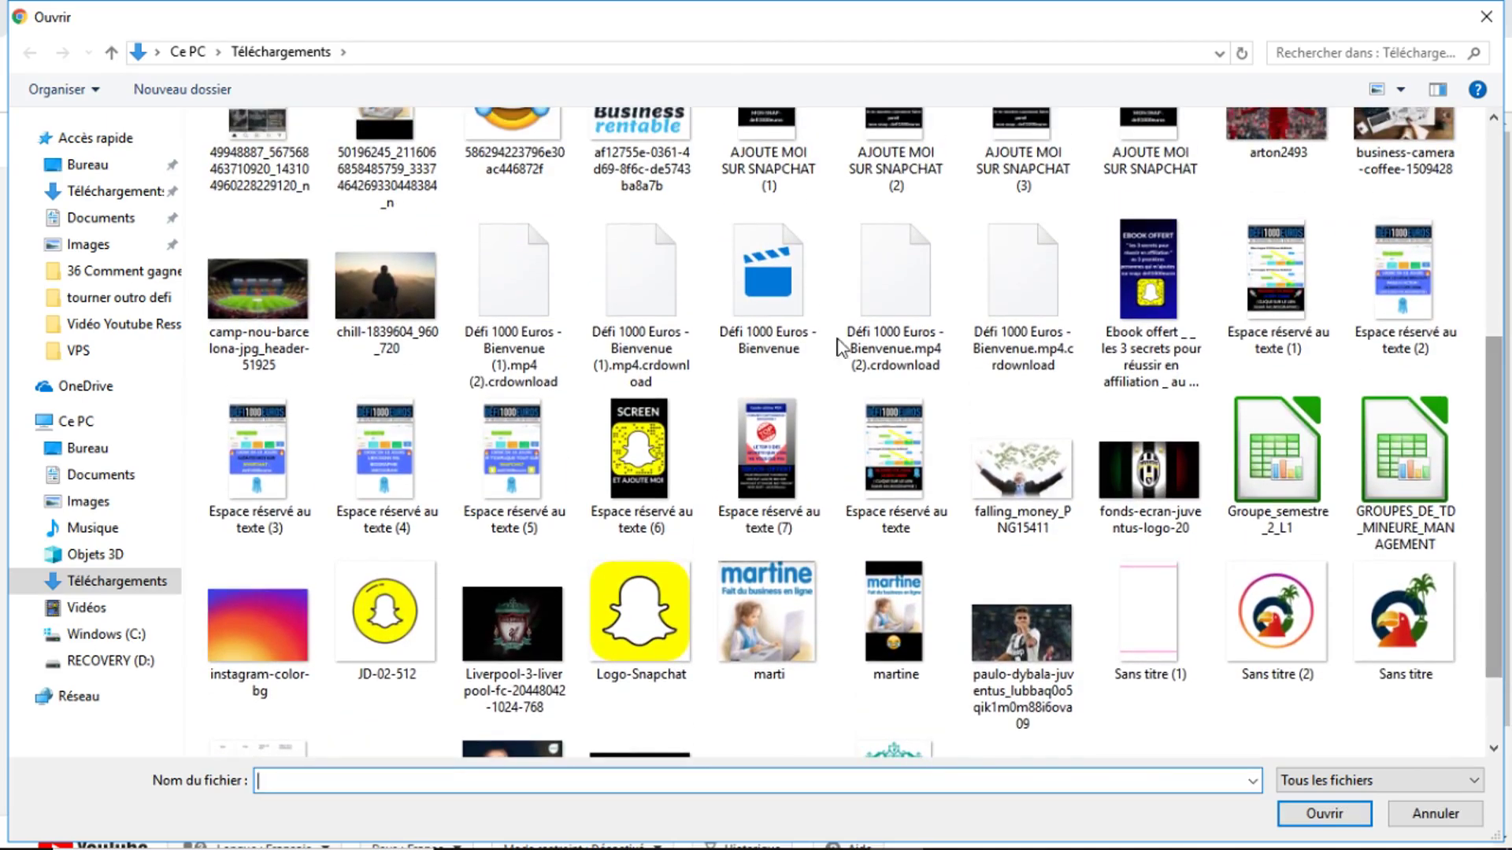
click(791, 297)
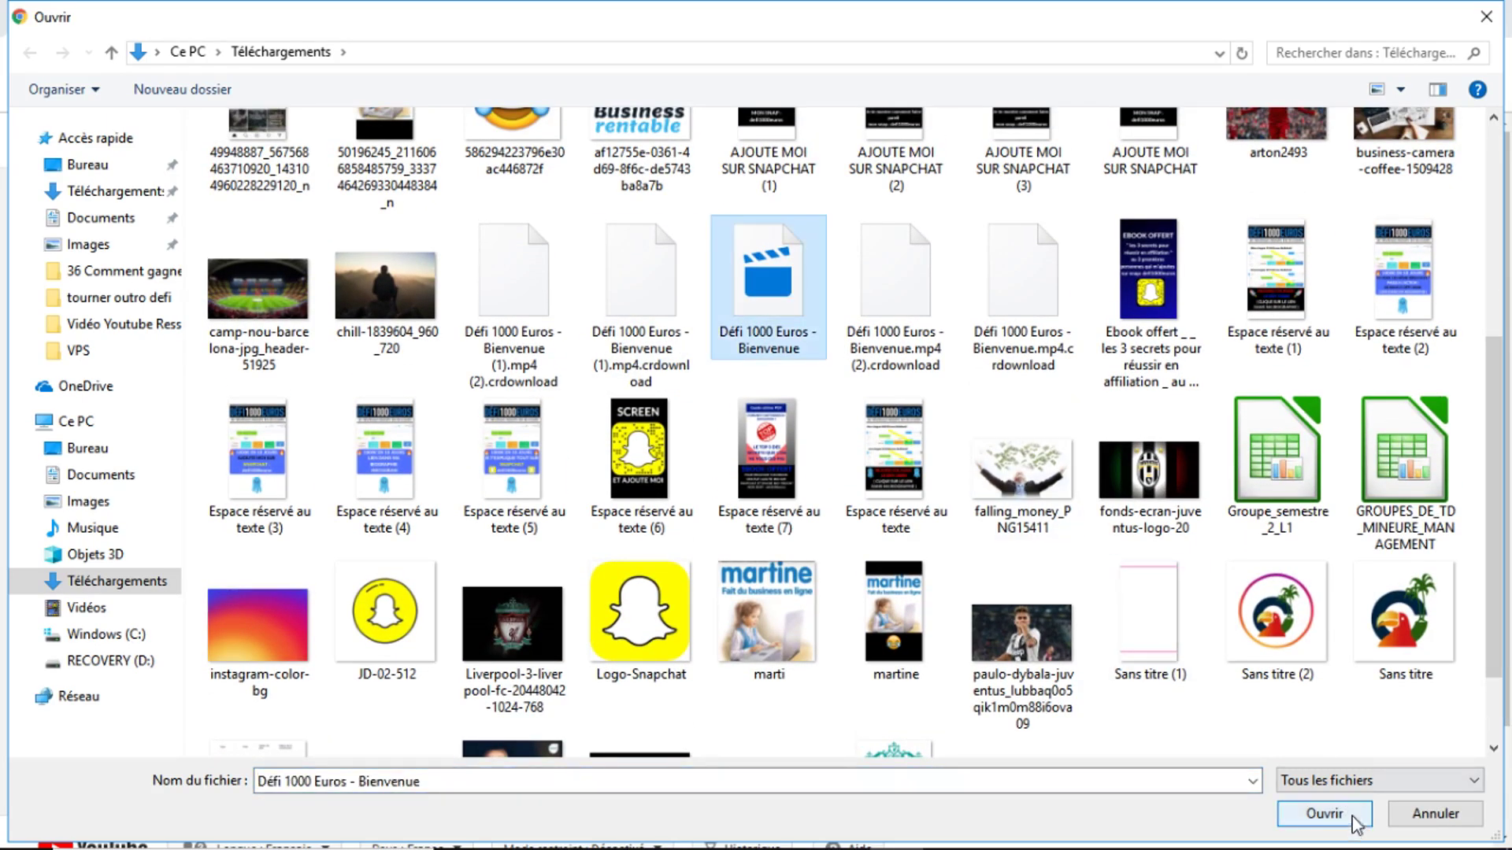
drag(1492, 543, 1492, 334)
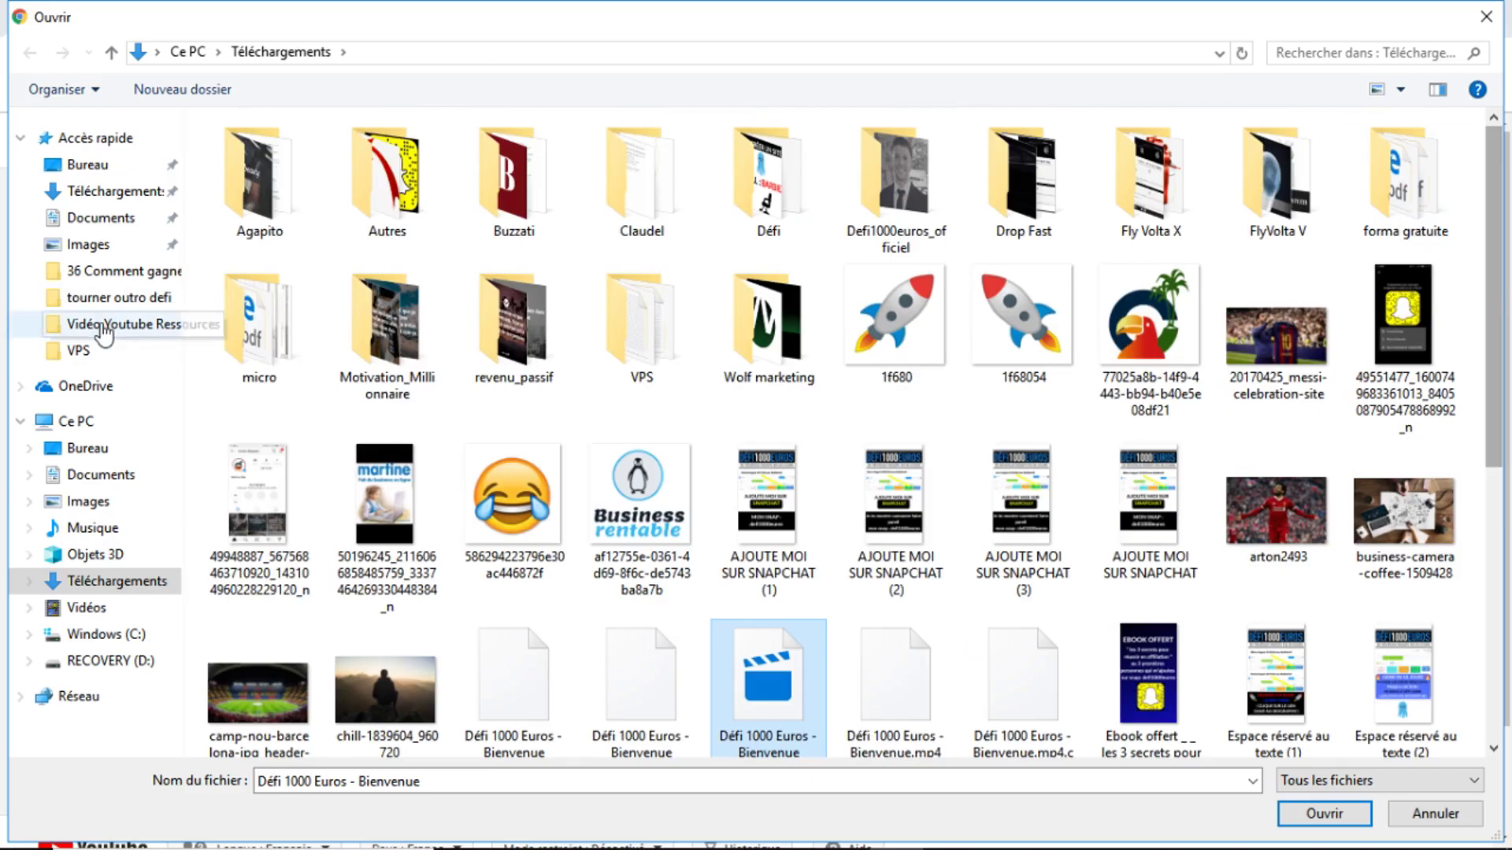
click(102, 195)
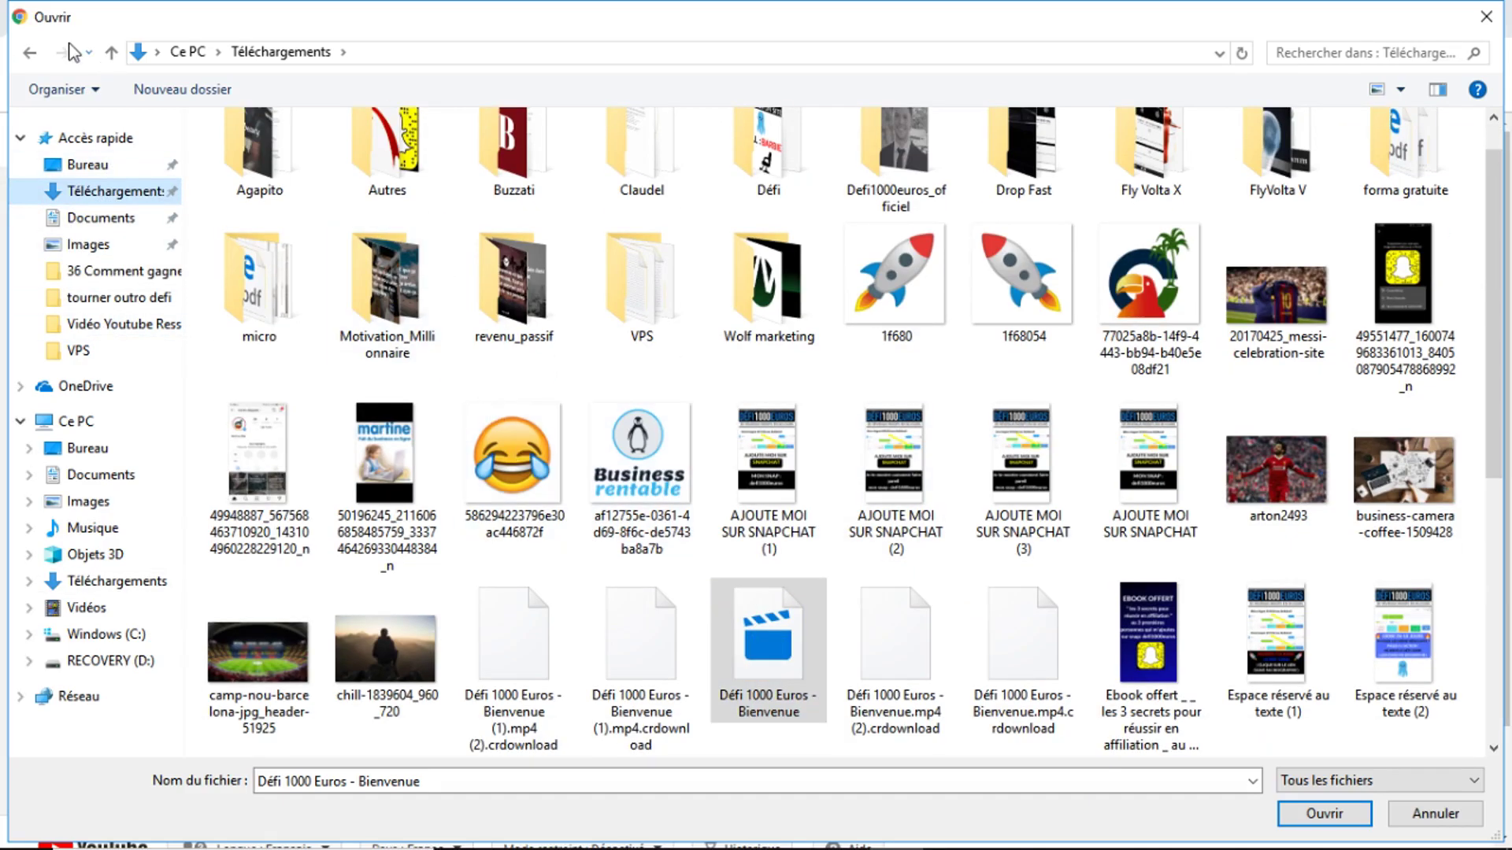
Upload the "Défi min" video from the Bureau folder.
click(105, 167)
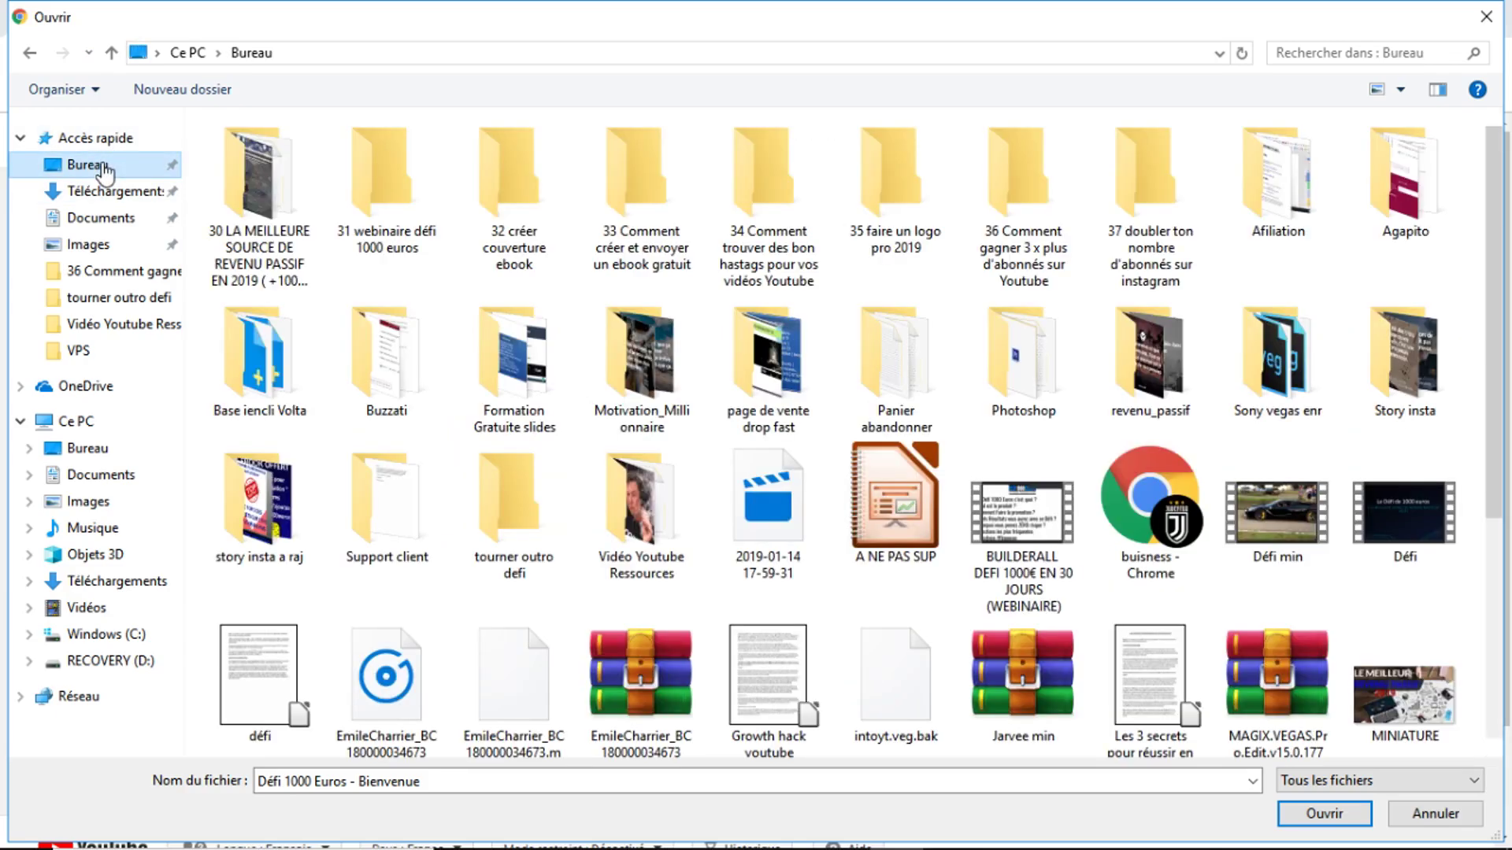
scroll(1500, 338, down, 1)
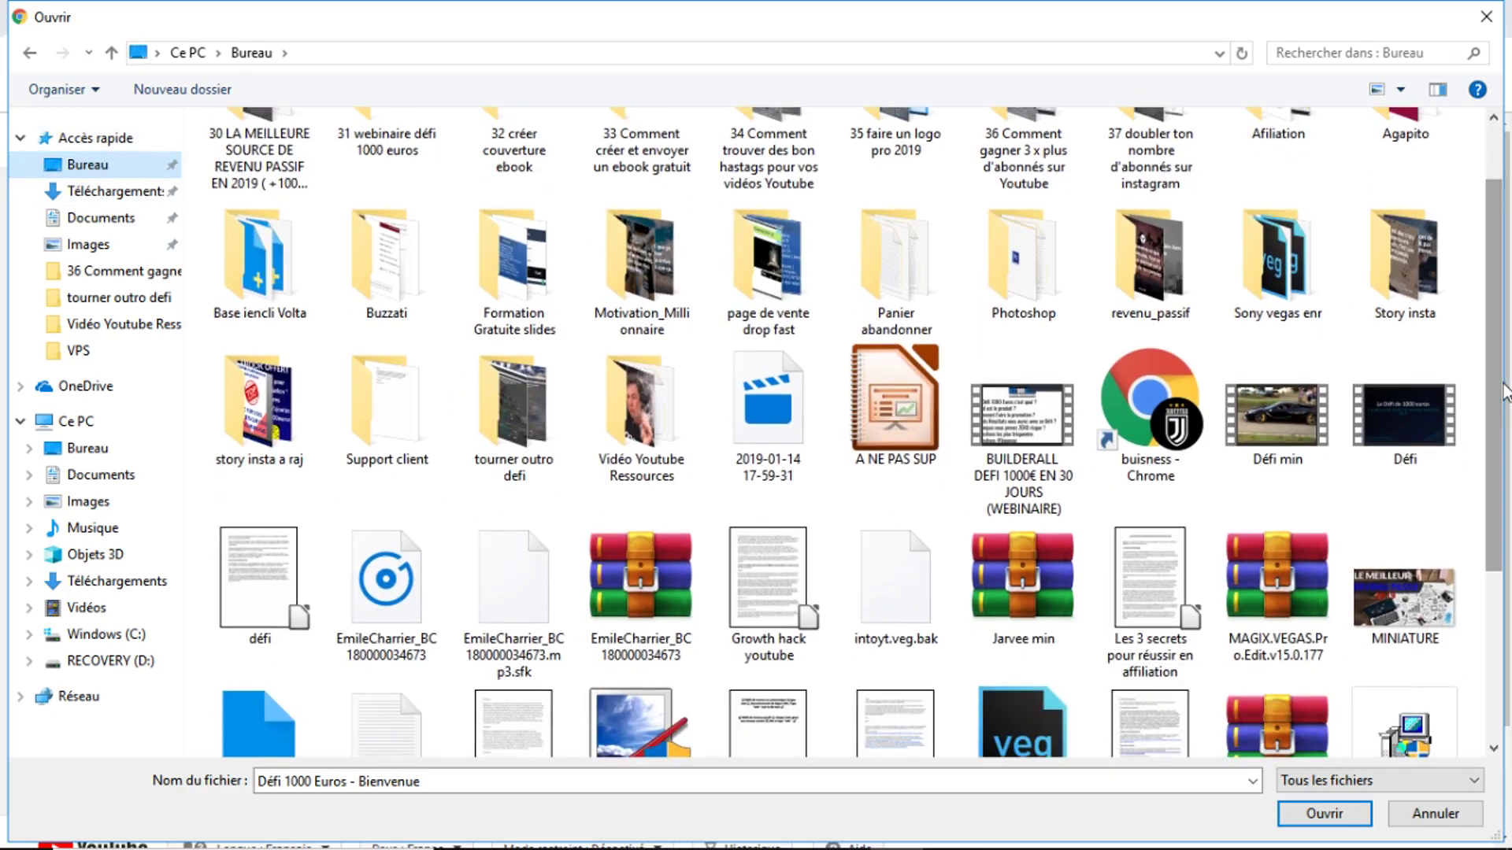
click(1268, 425)
click(1324, 814)
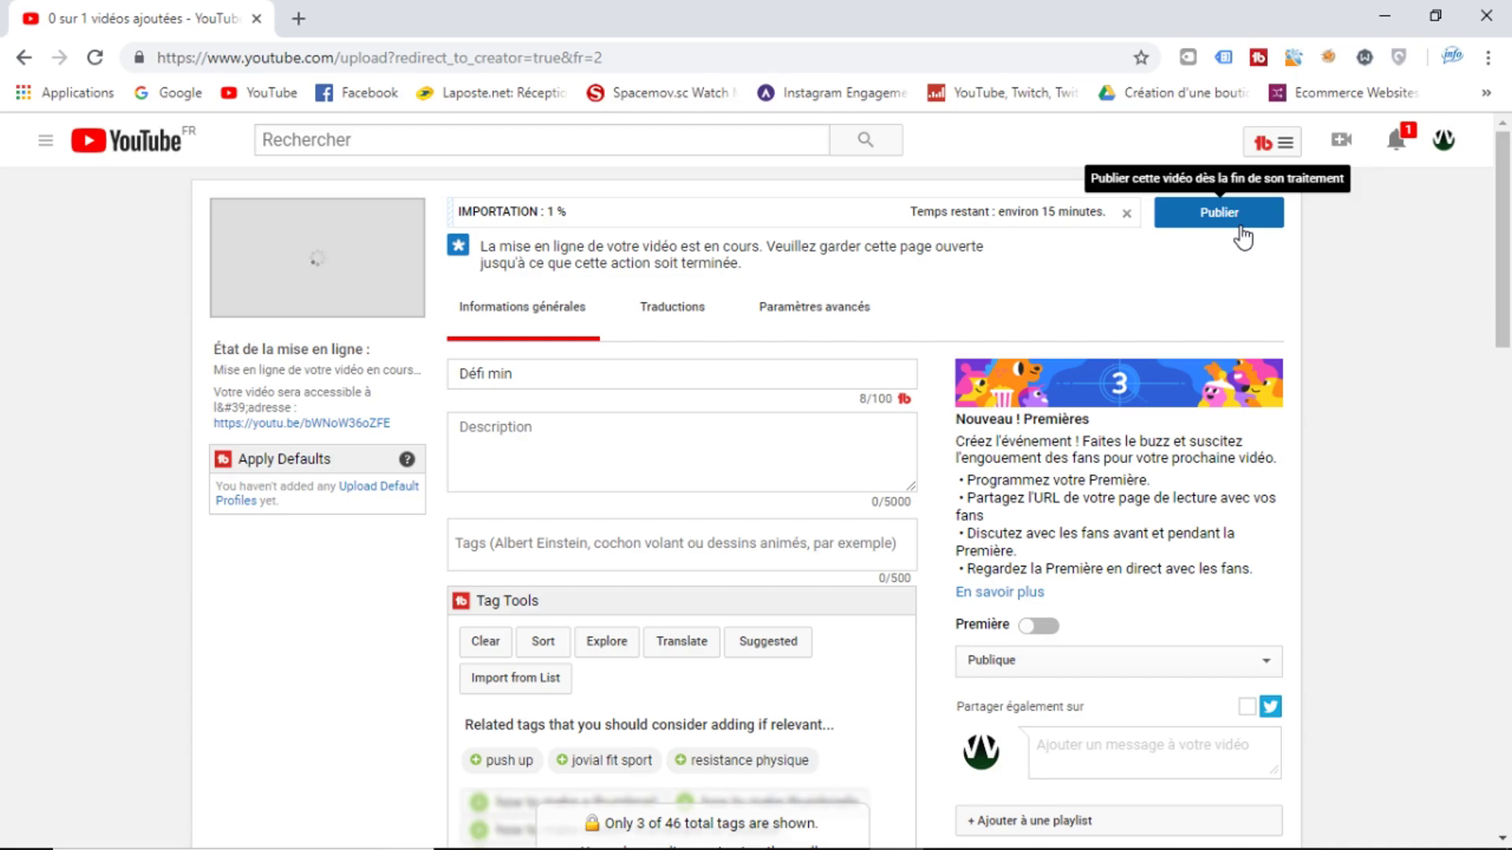
Add the tag "business en ligne" to the uploaded video.
drag(1506, 257, 1510, 272)
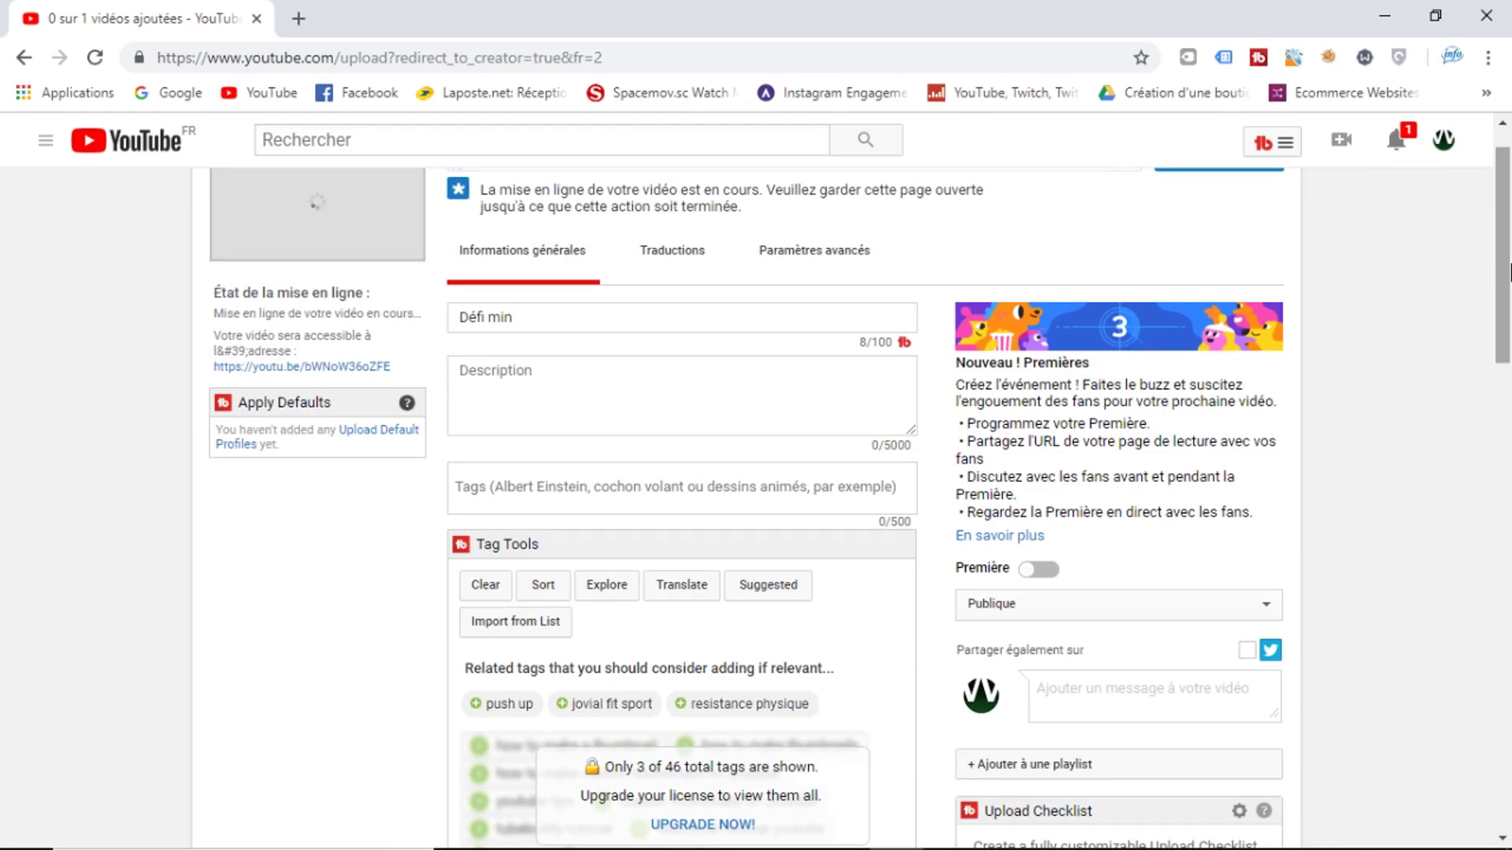
scroll(1509, 272, down, 1)
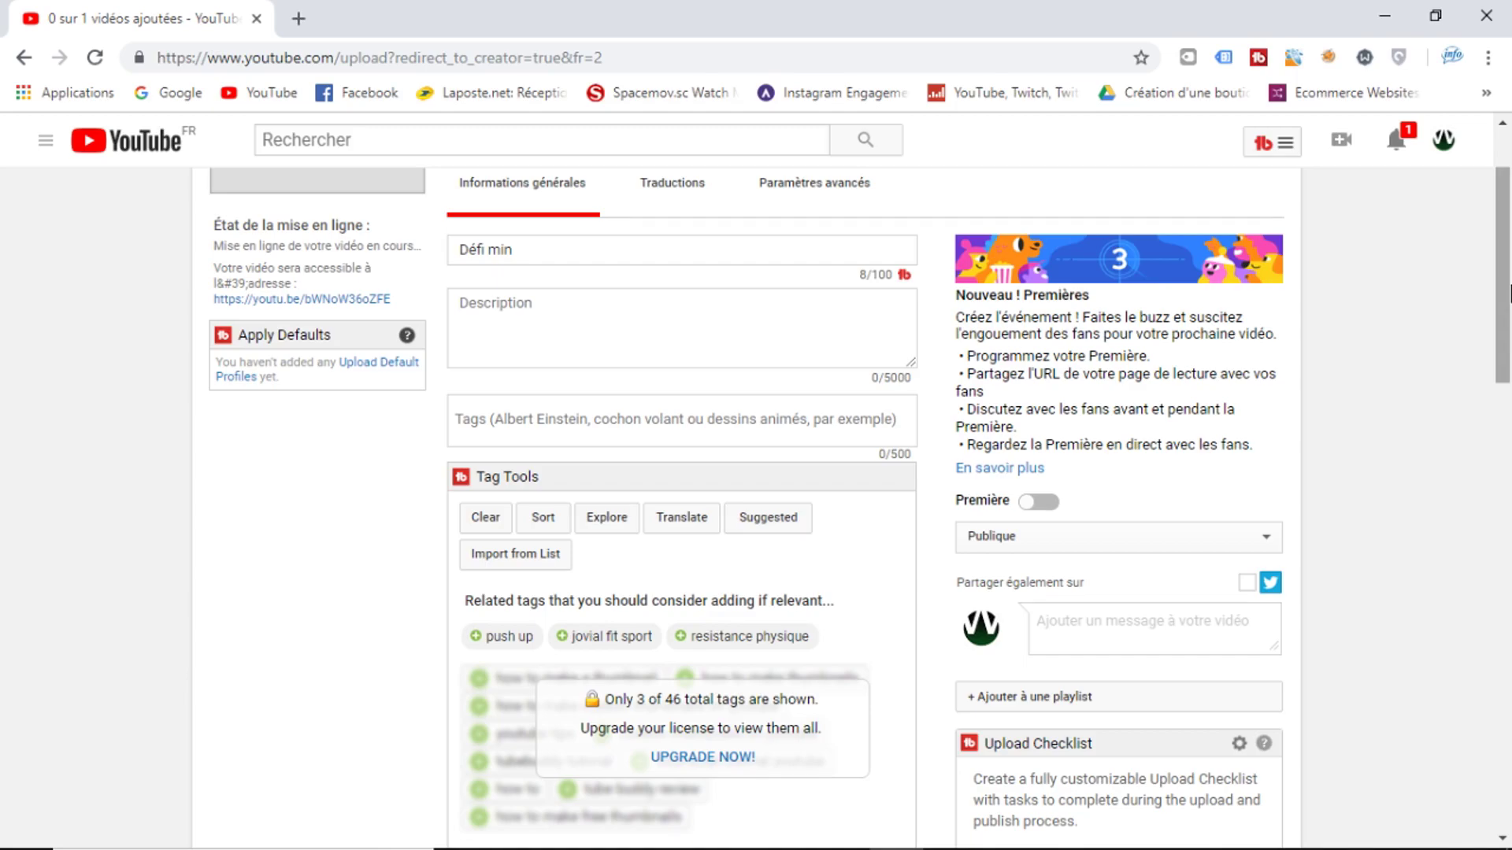
drag(1507, 323, 1508, 337)
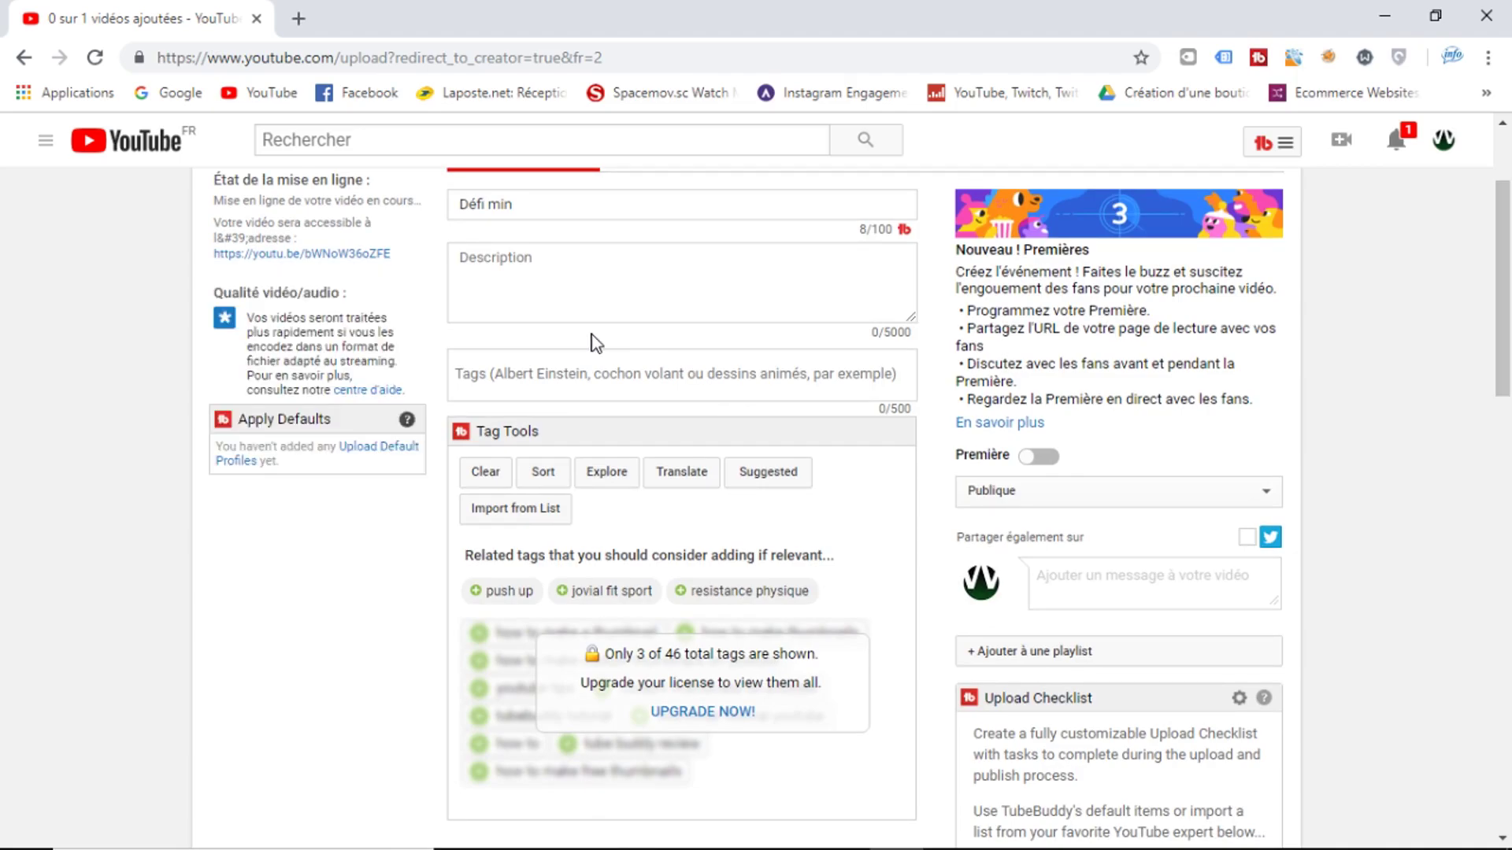
click(491, 374)
text(business en )
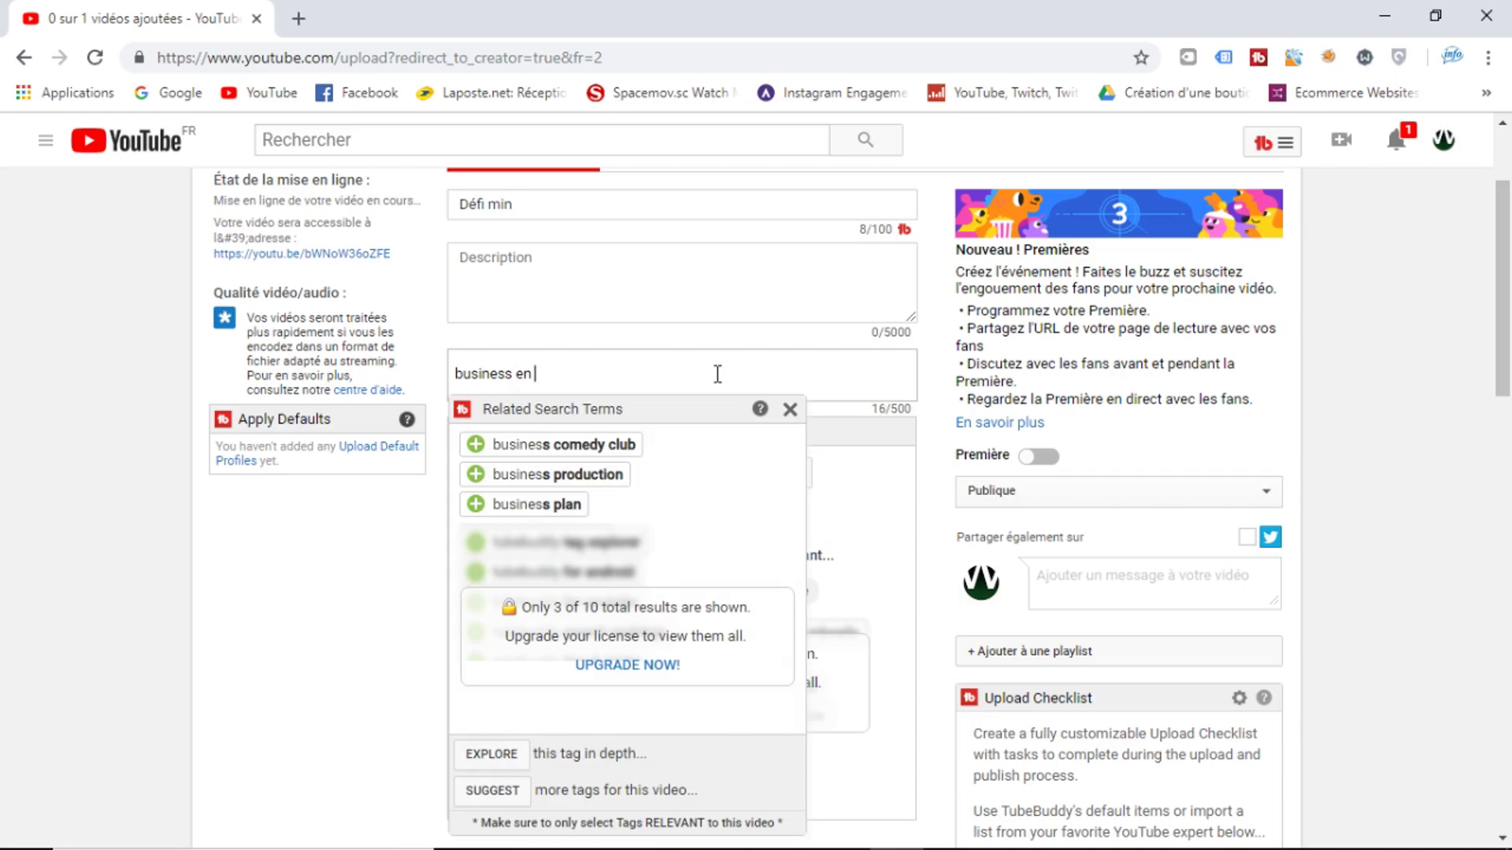
text(ligne)
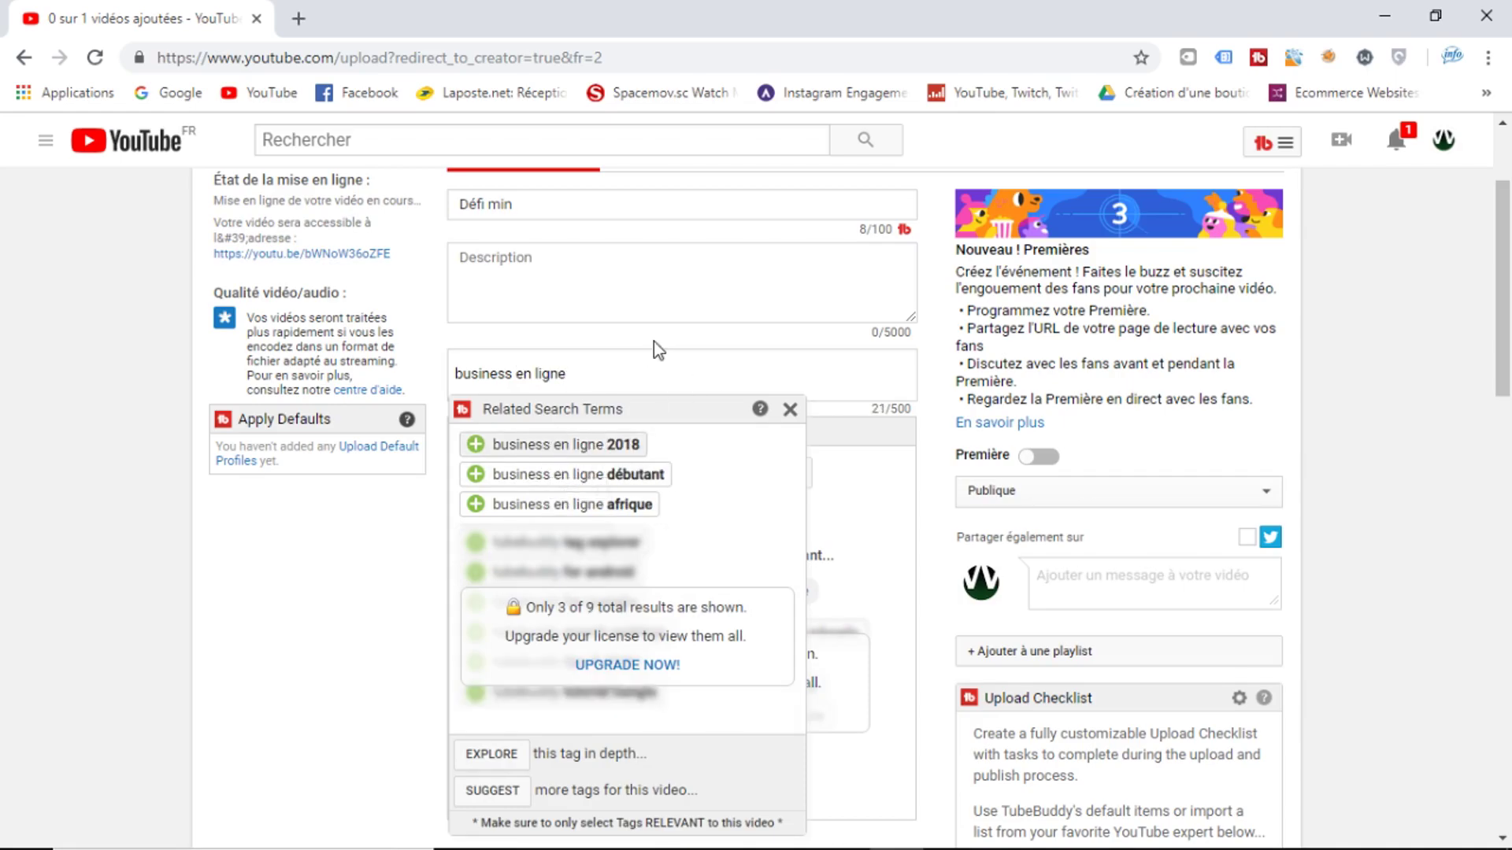
key(Return)
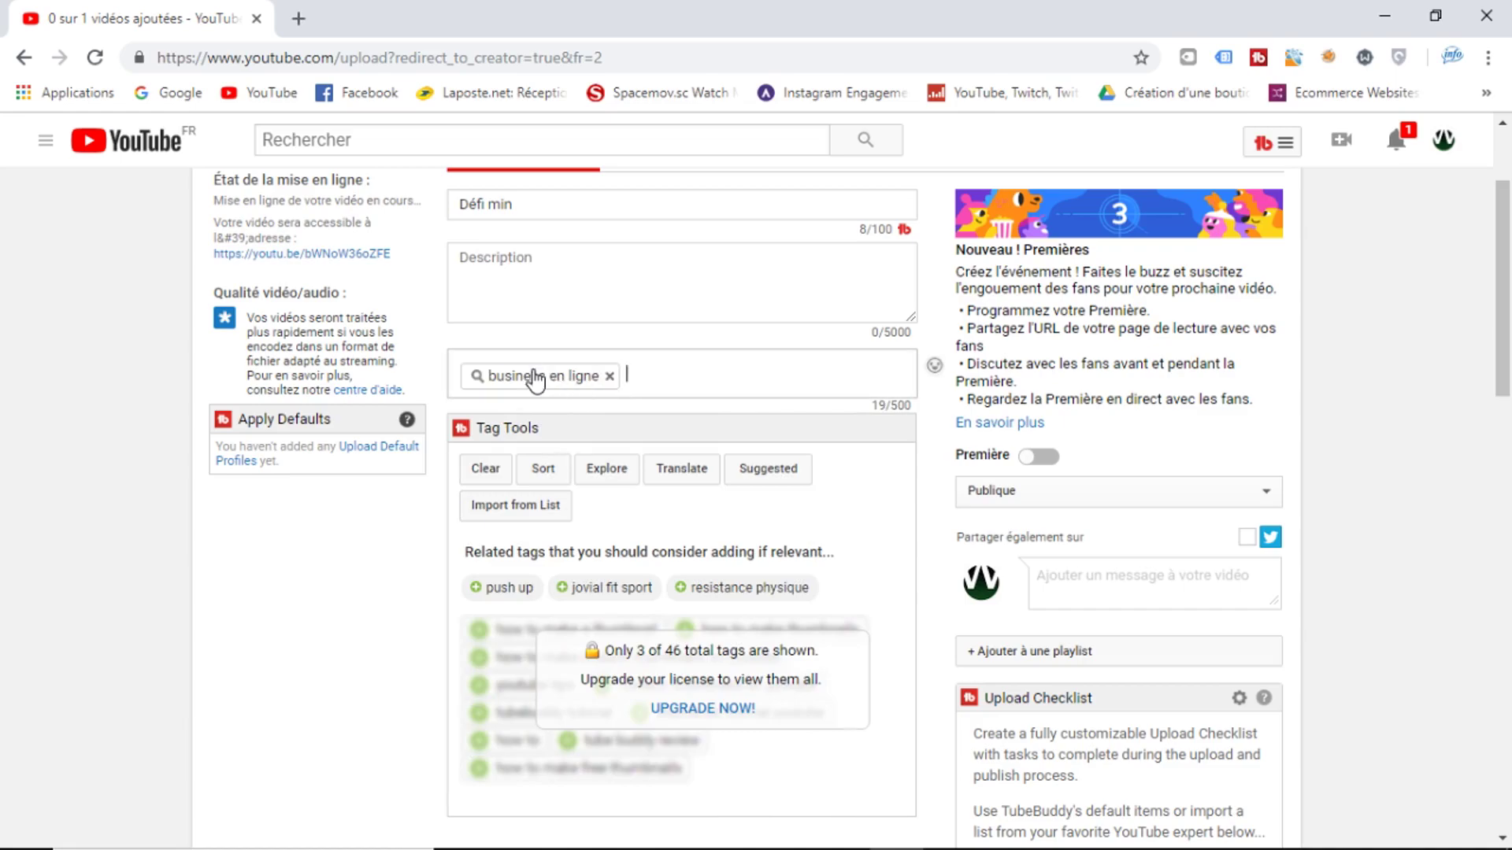
Examine the overall score of the "business en ligne" tag in TubeBuddy's Keyword Explorer, and close it.
click(532, 370)
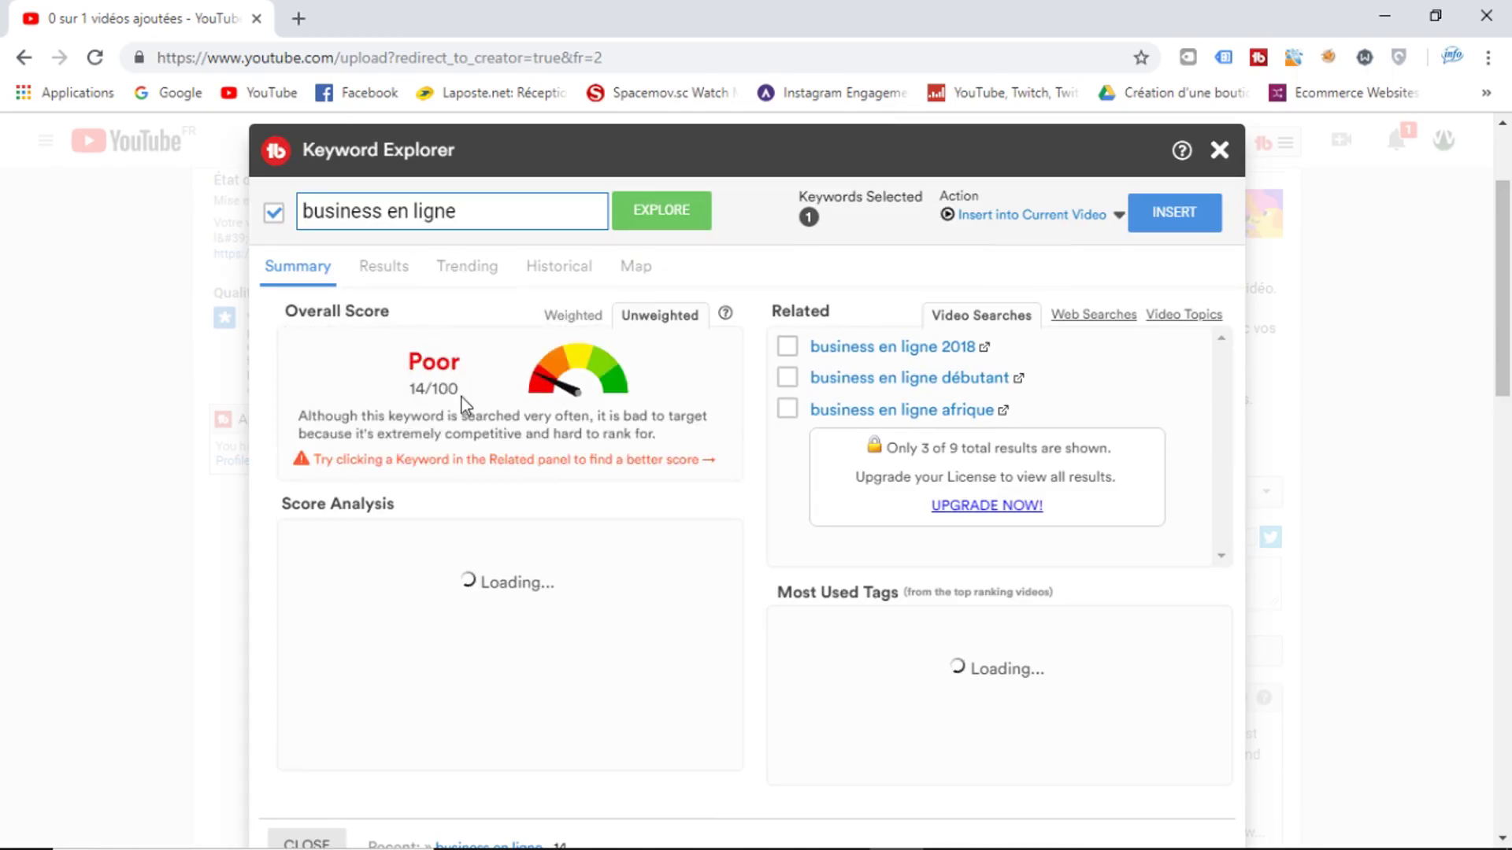
drag(465, 398, 379, 386)
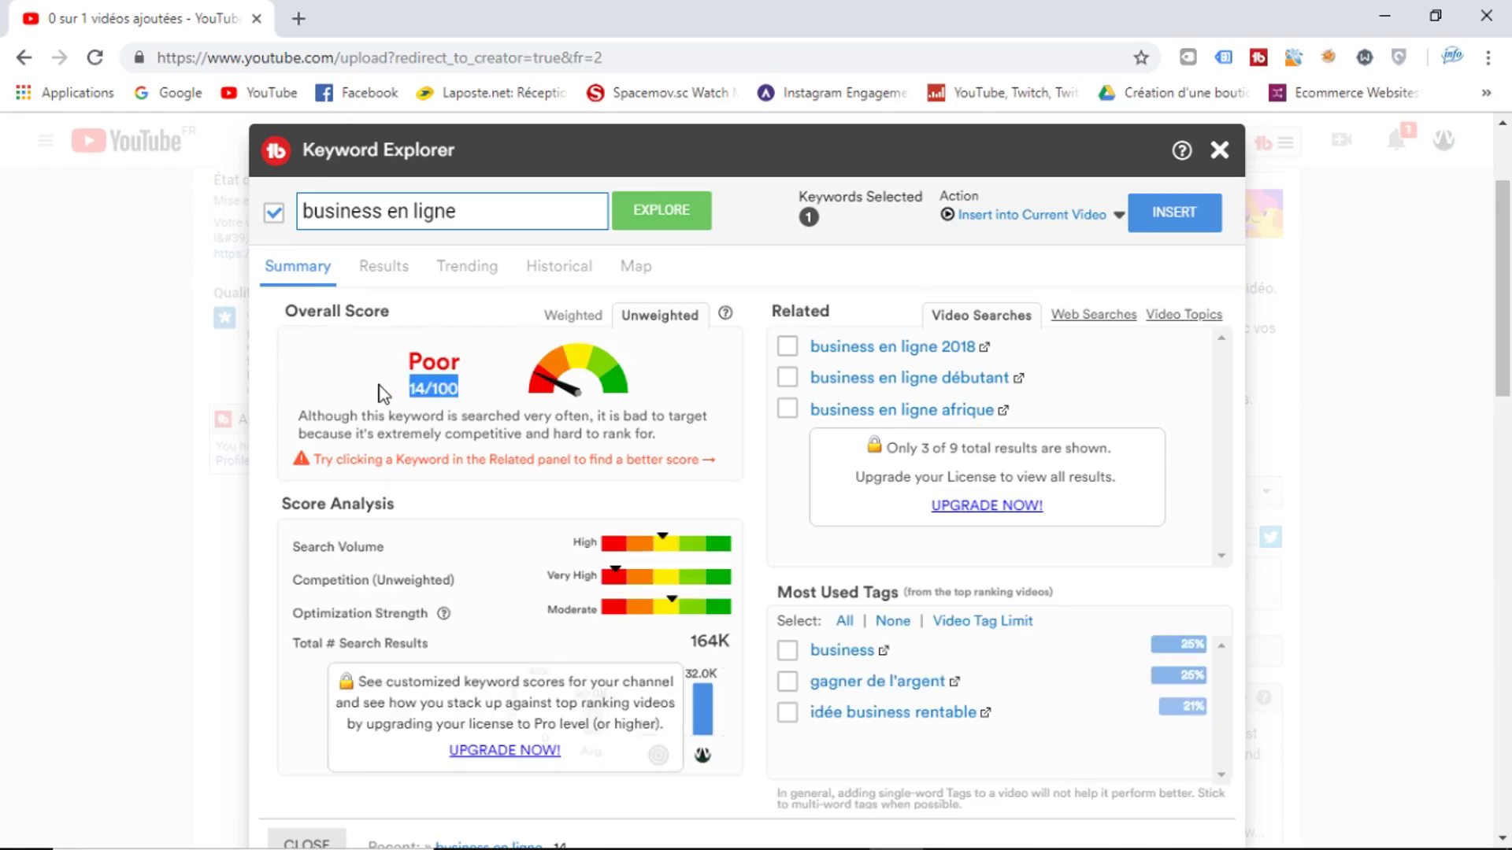
click(389, 393)
drag(466, 386, 386, 389)
click(416, 385)
click(1218, 151)
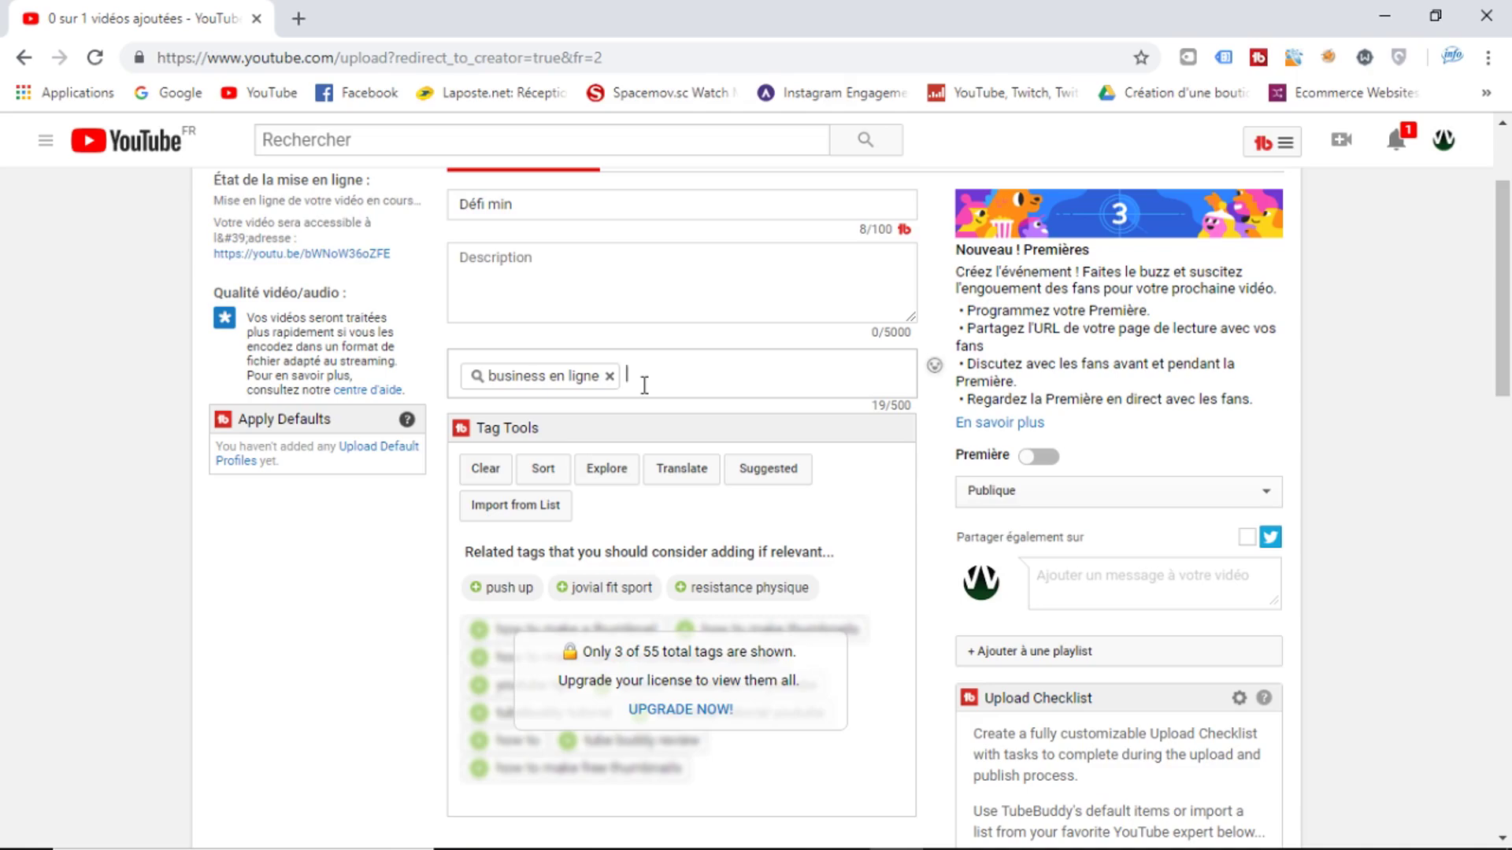
Add "revenu passif builderall" as a second tag for the video.
text(feve)
text(nu passi)
text(f bui)
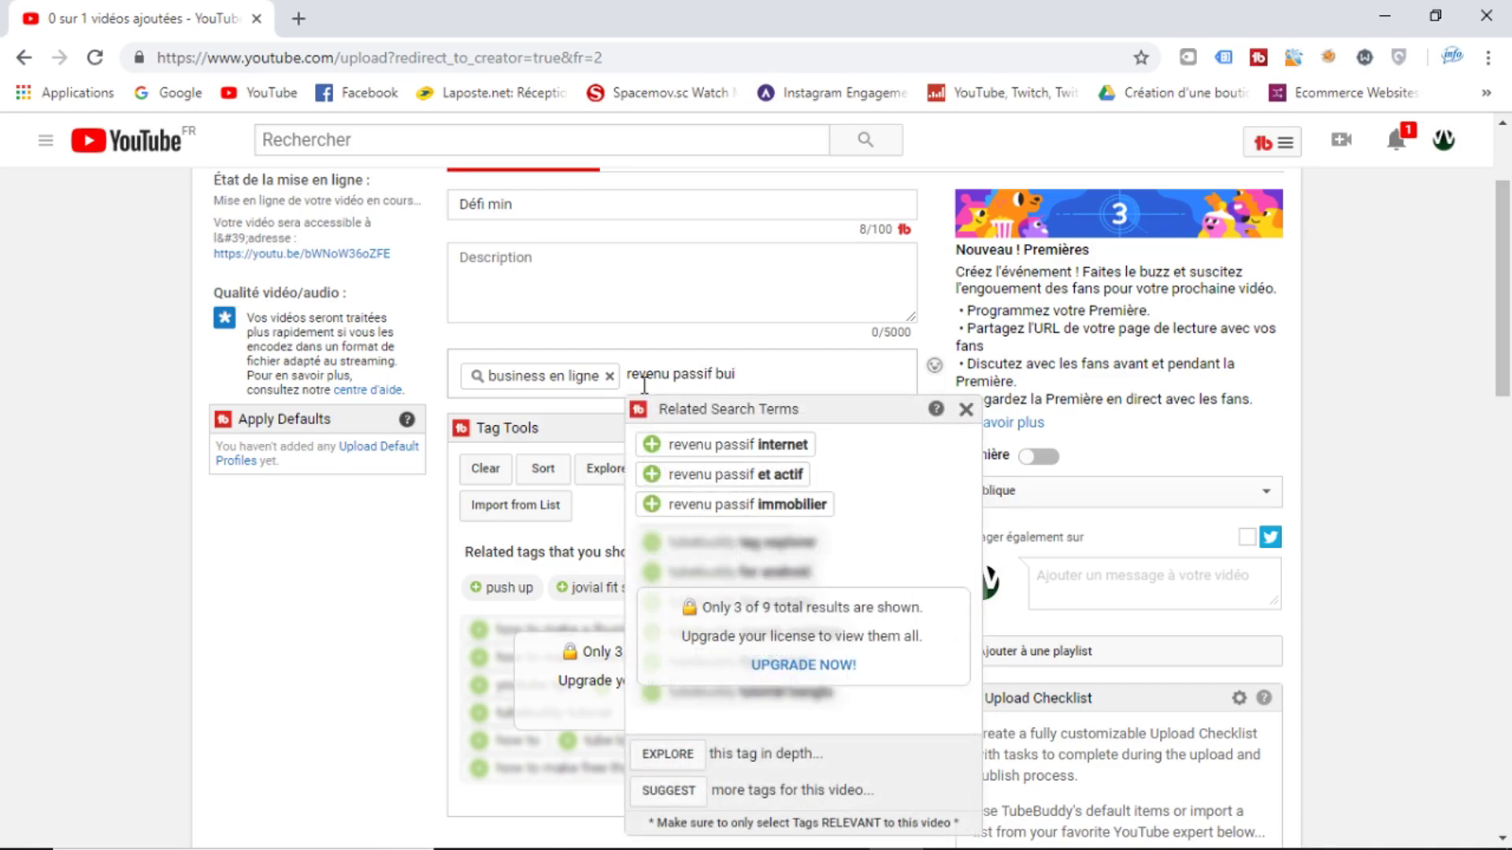
text(lderall)
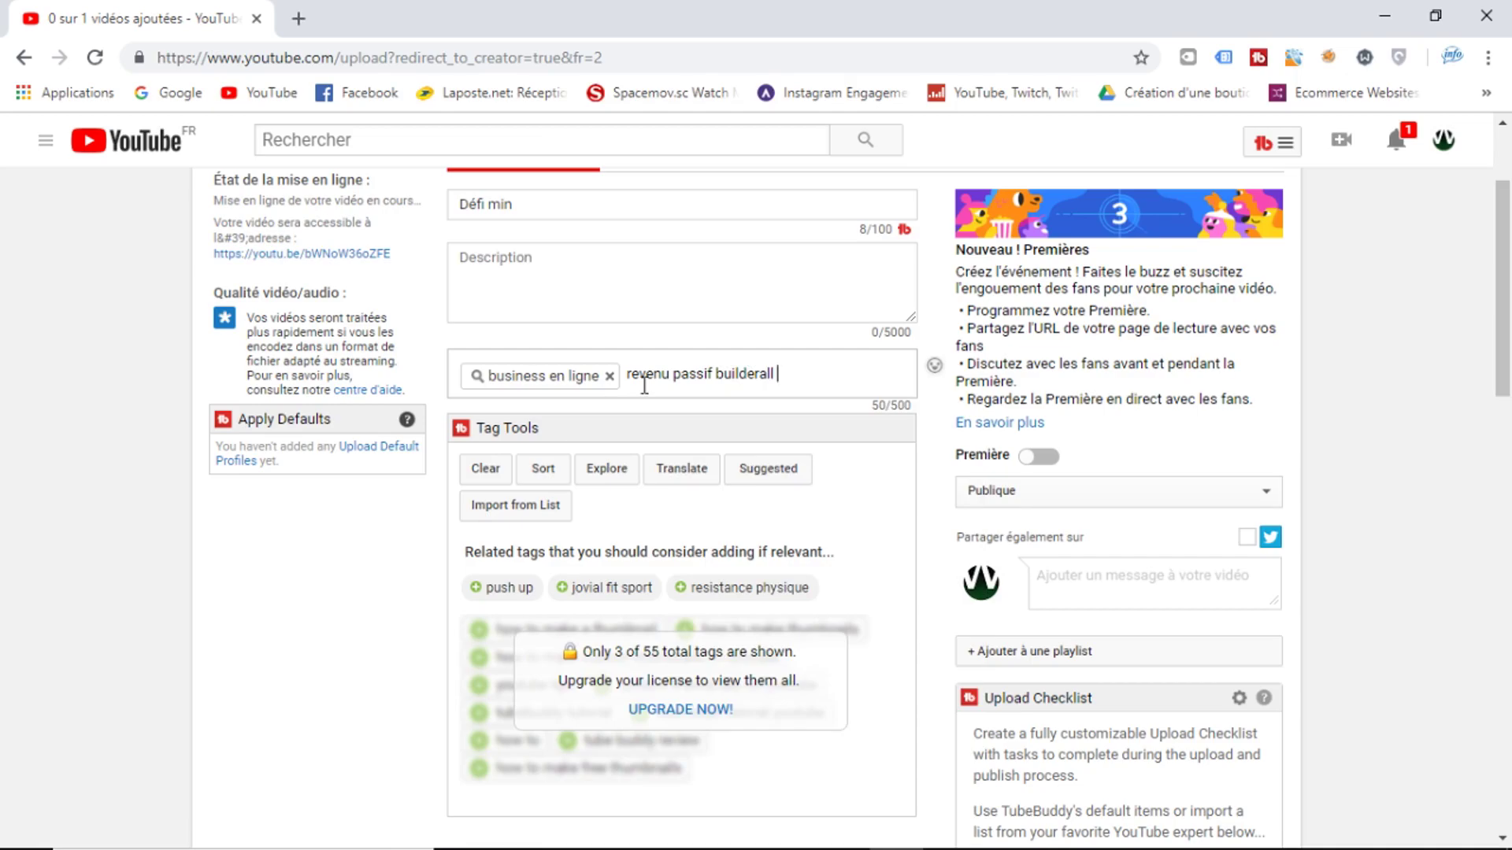
key(Return)
Examine the overall score of the "revenu passif builderall" tag in the Keyword Explorer, and close it.
click(691, 391)
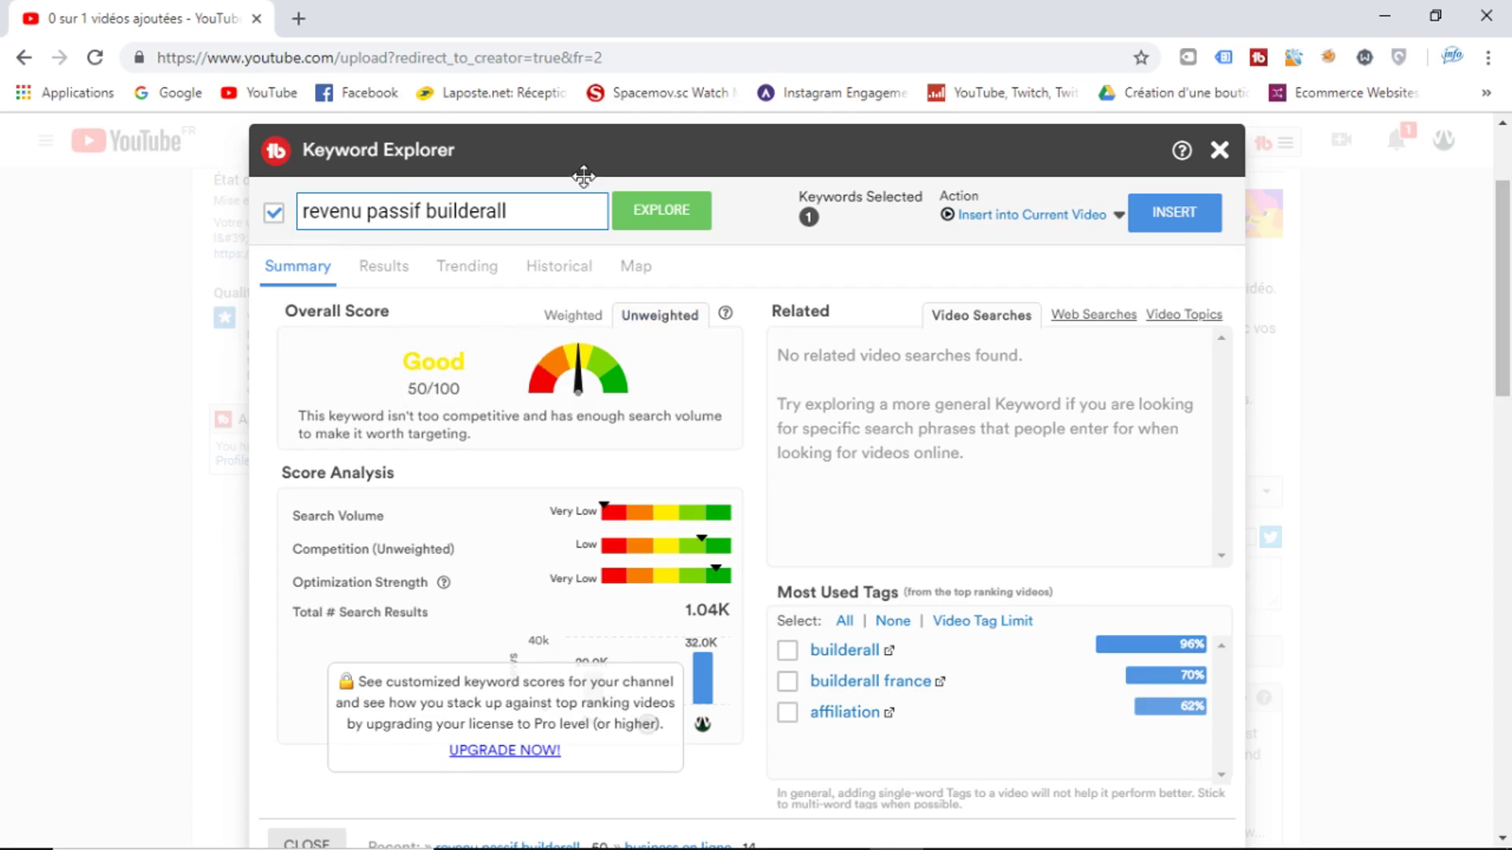
drag(466, 395, 361, 391)
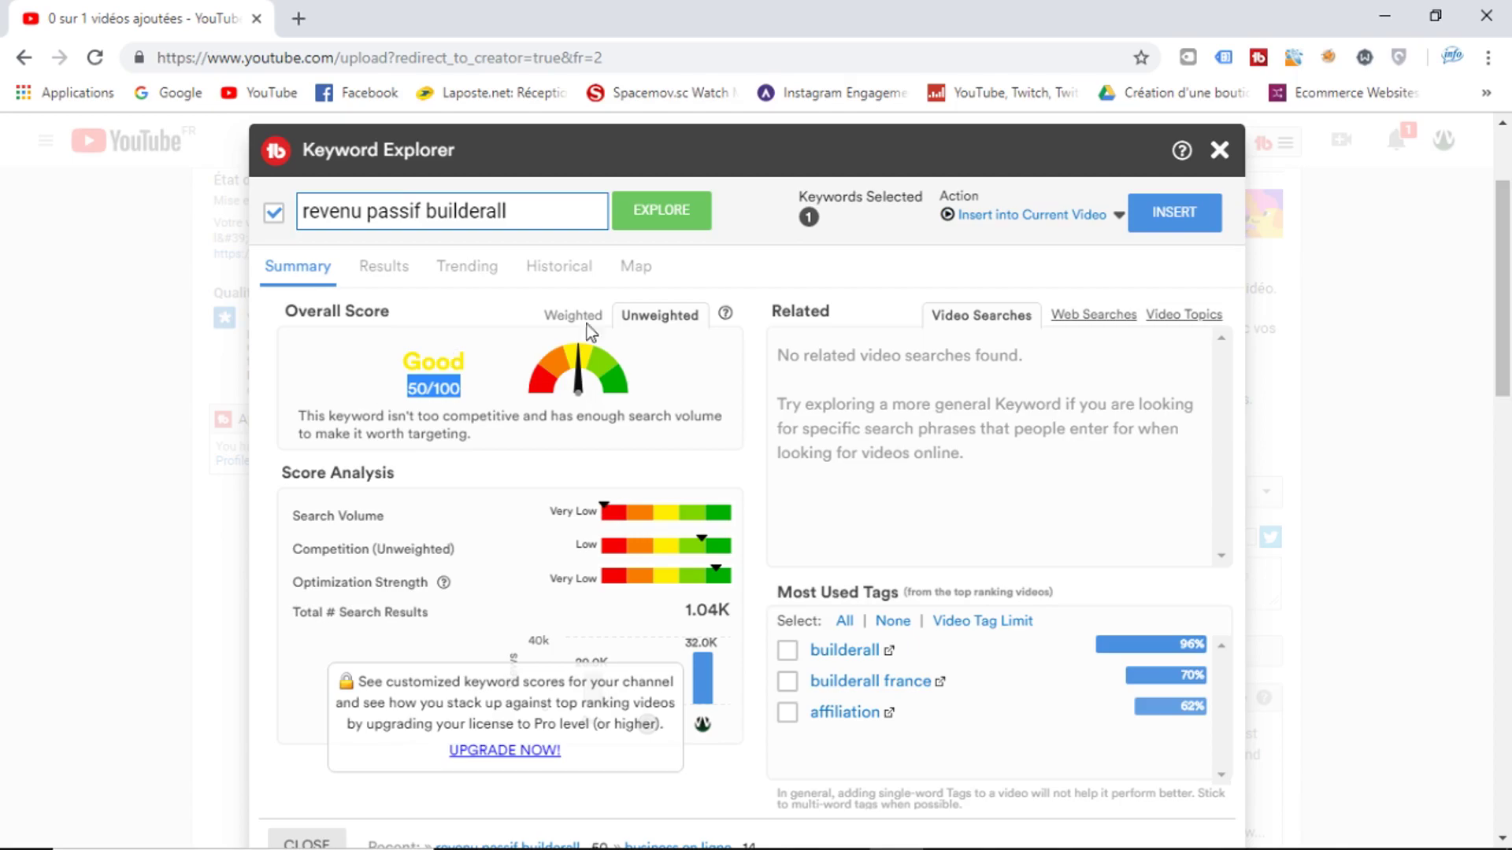
click(1220, 151)
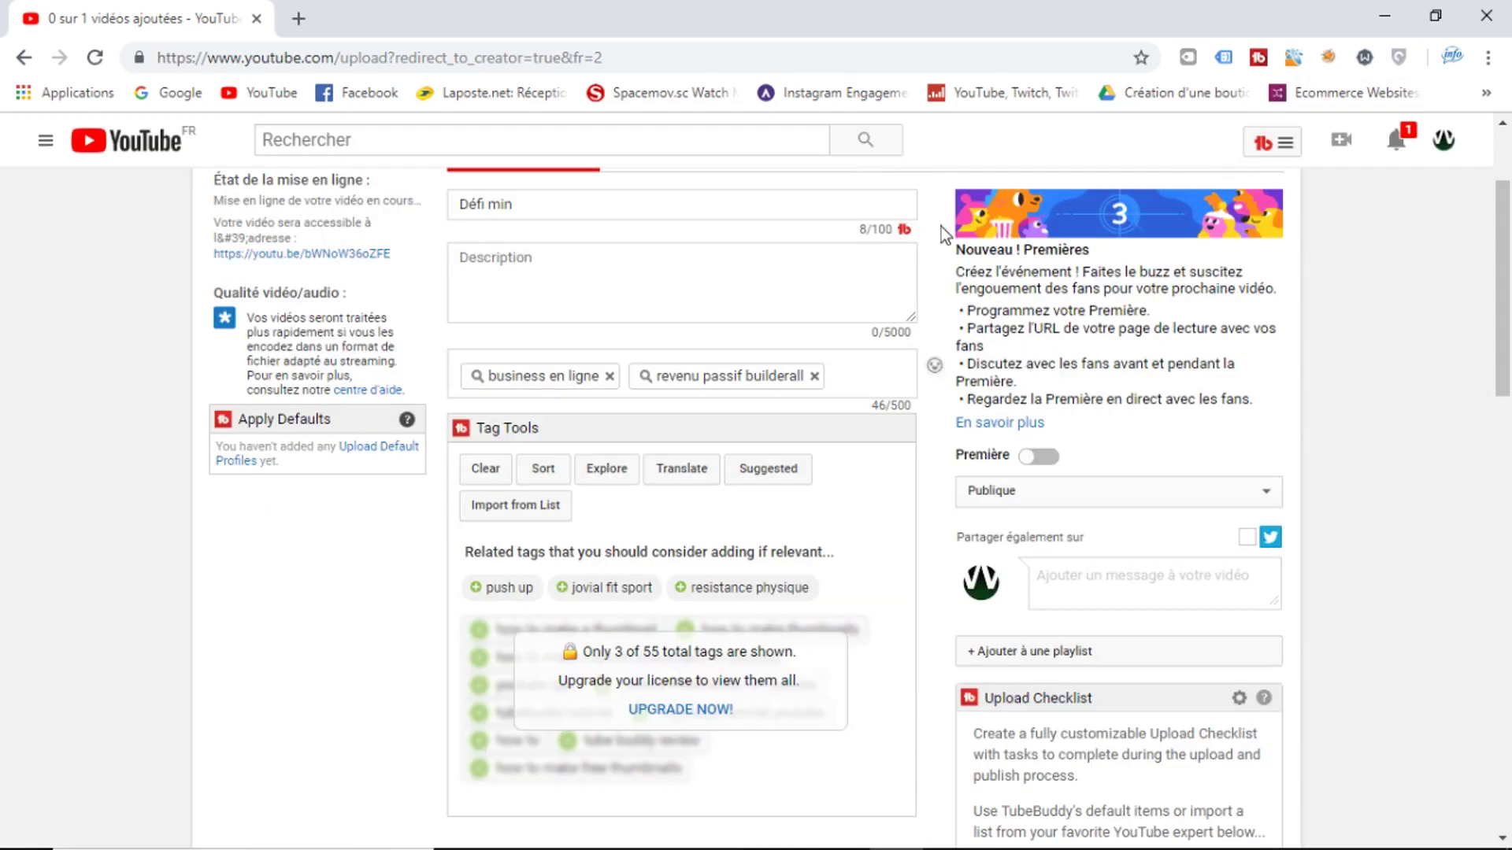
Add "revenus automatiques en ligne 2019" as a third tag for the video.
drag(719, 382, 863, 386)
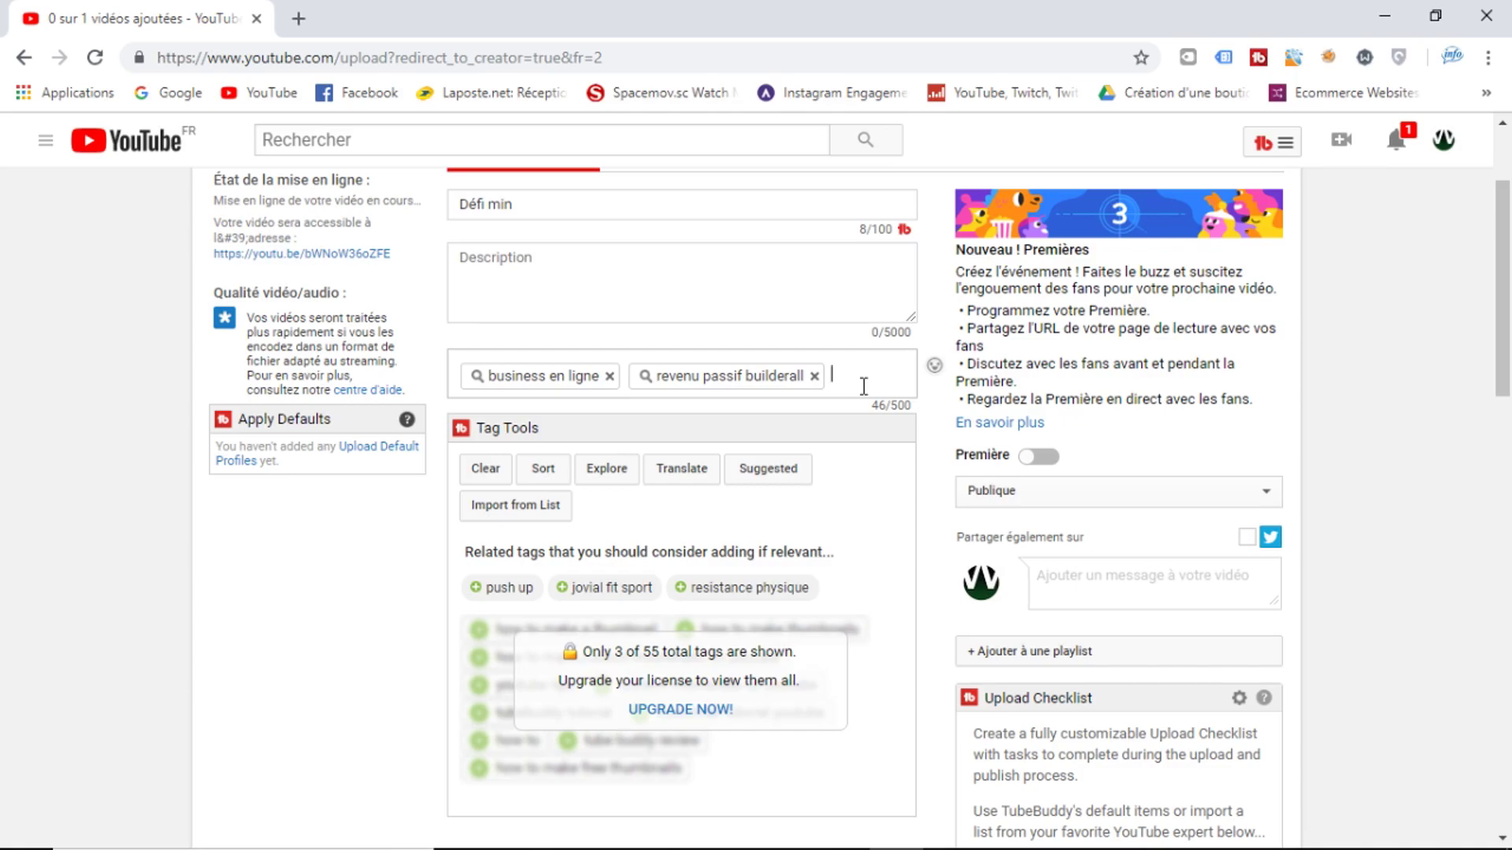
text(rev)
text(enus automatiques )
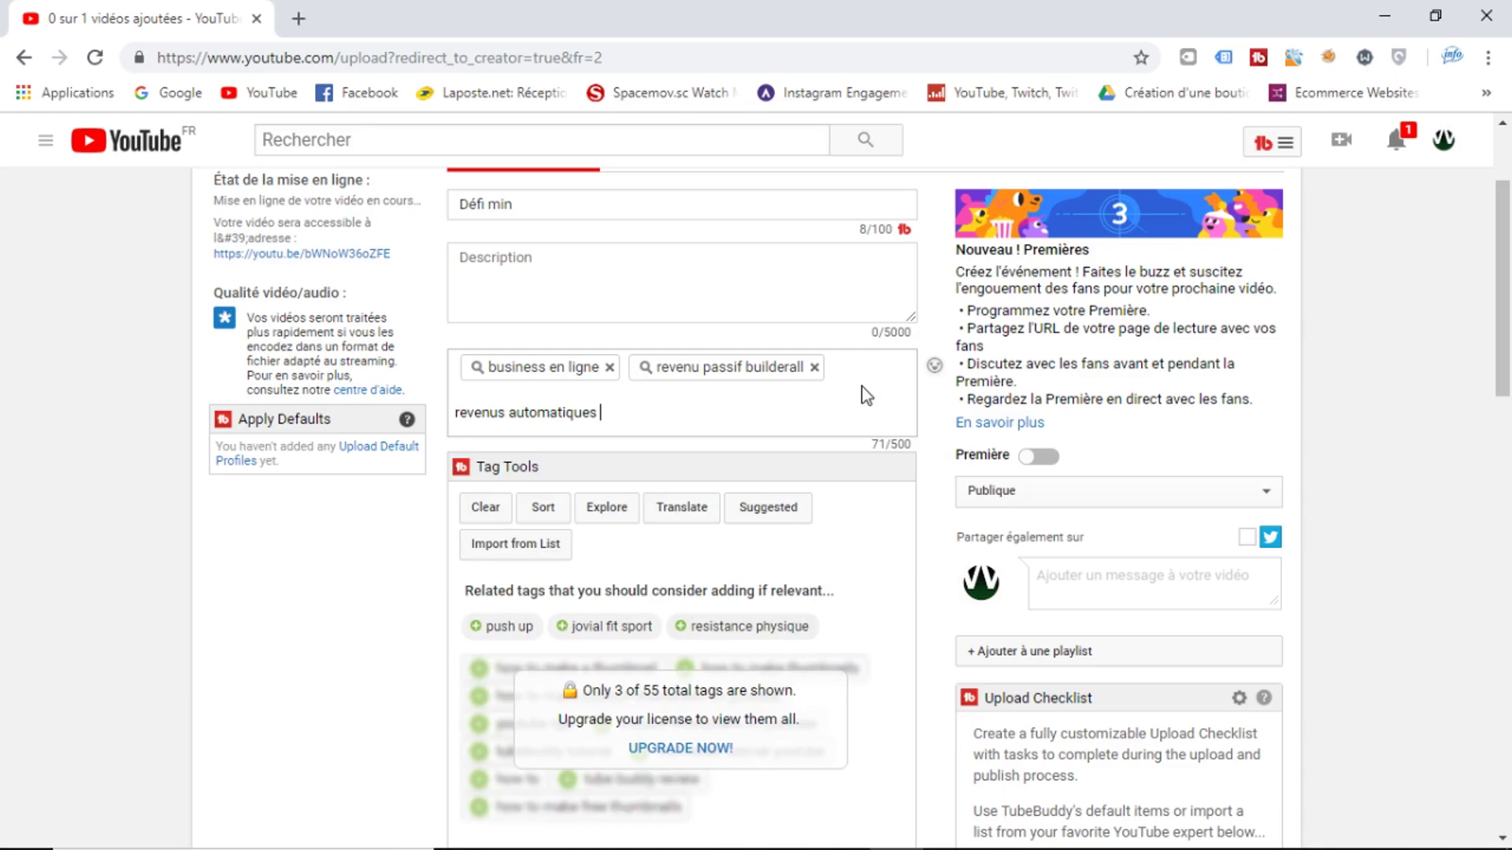
text(en ligne 2019)
key(Return)
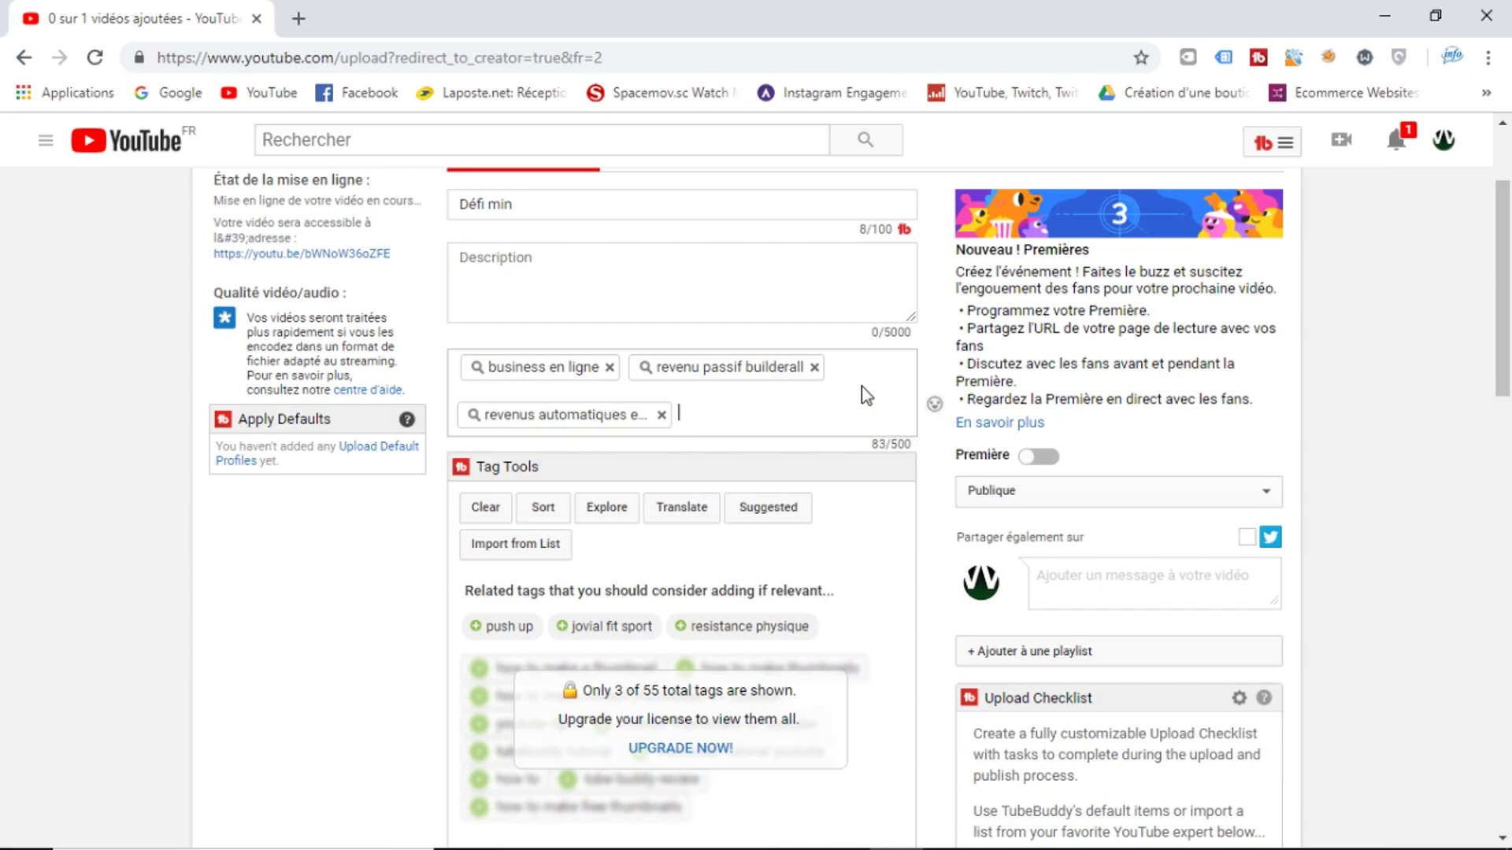
Examine the Keyword Explorer score of the "revenus automatiques en ligne 2019" tag.
click(539, 426)
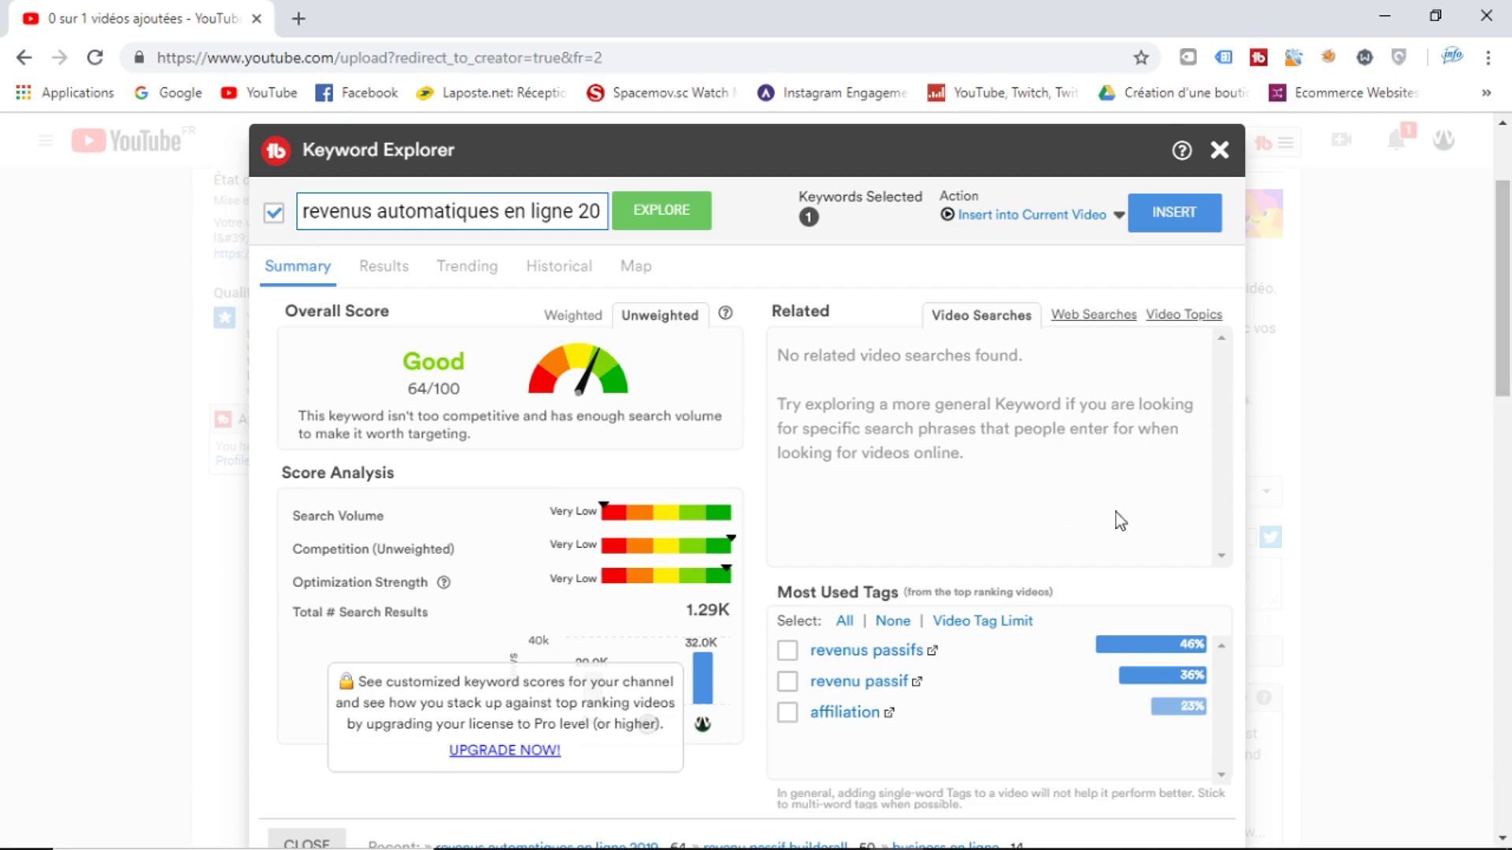
scroll(1509, 386, down, 1)
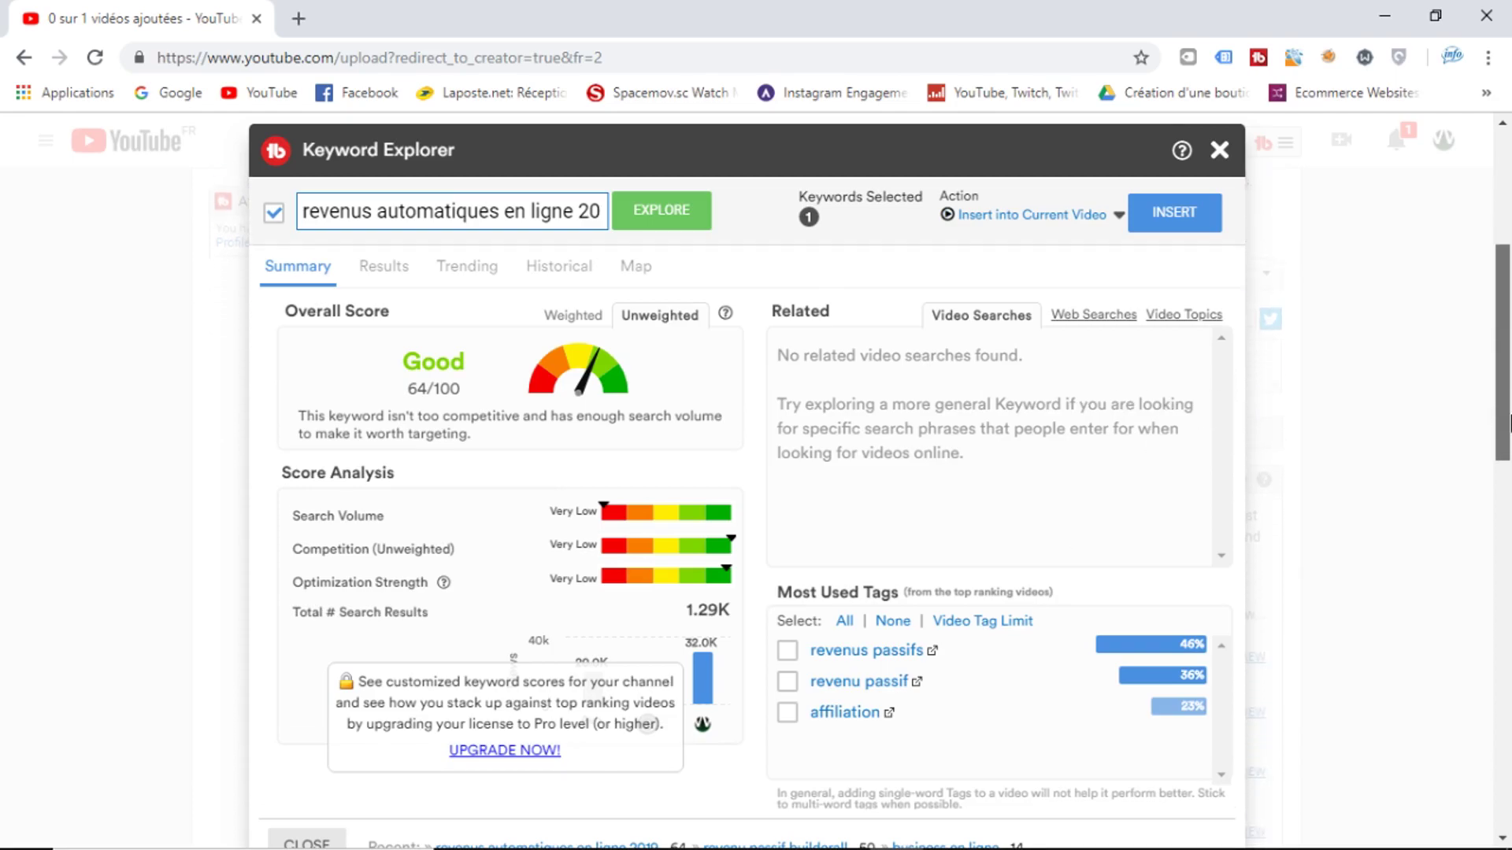
scroll(1509, 371, up, 1)
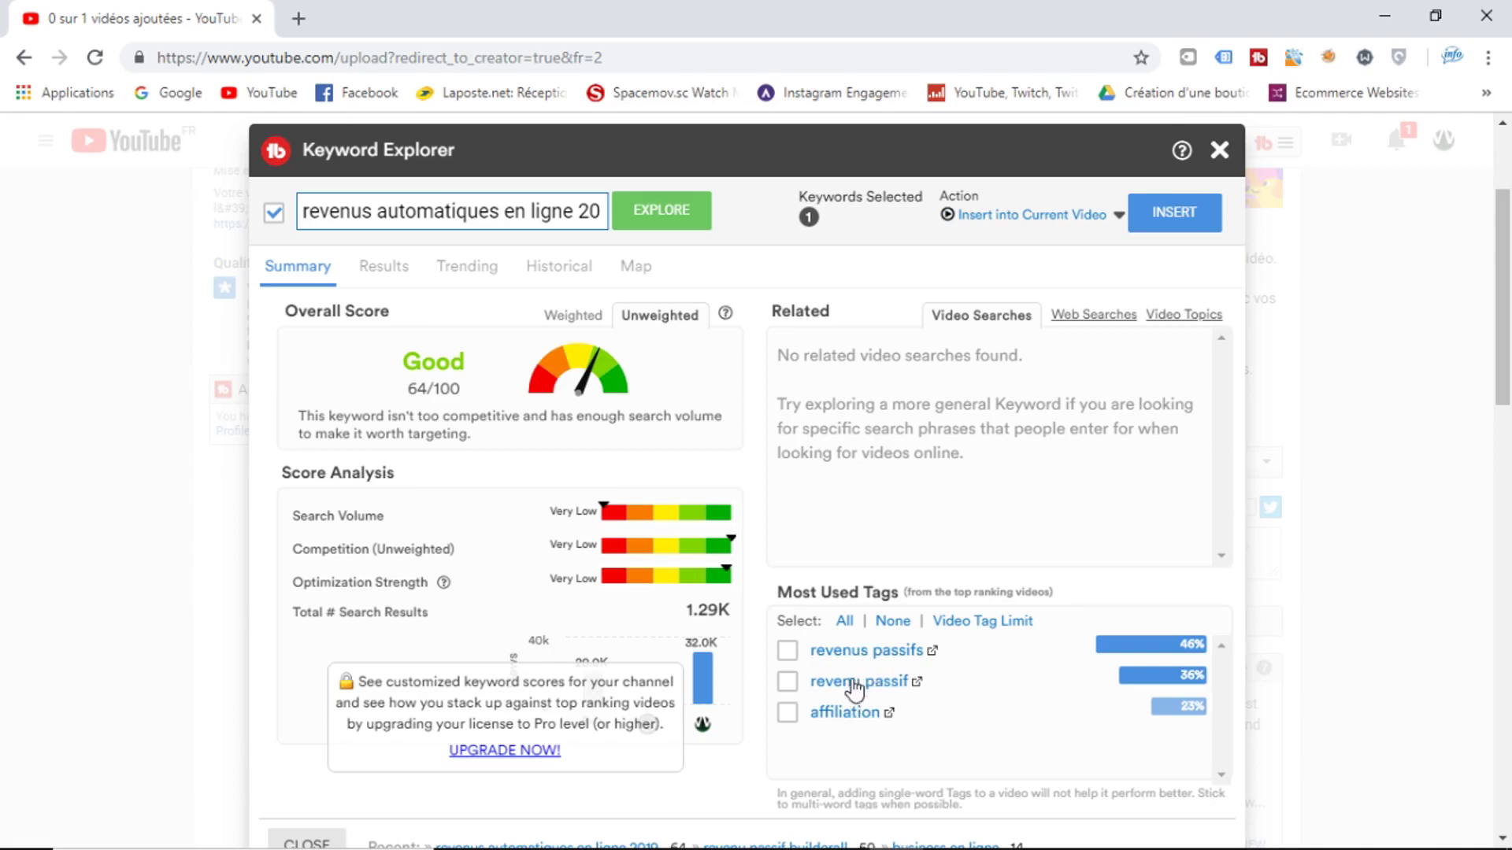
Check the scores of the suggested keywords "revenus passifs" and "revenus passifs en ligne", and close the Keyword Explorer.
click(860, 655)
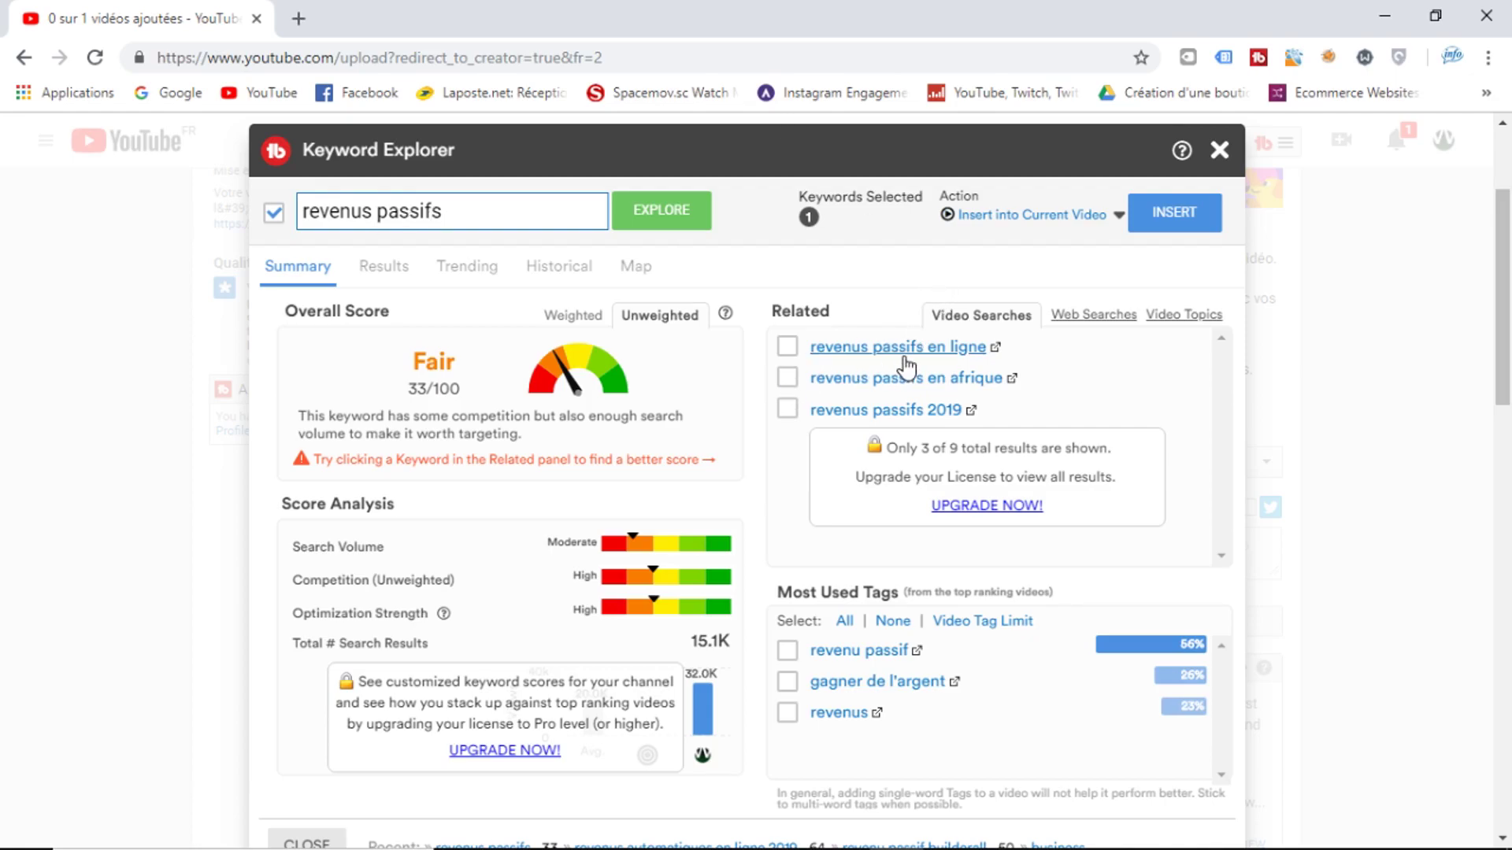
click(934, 348)
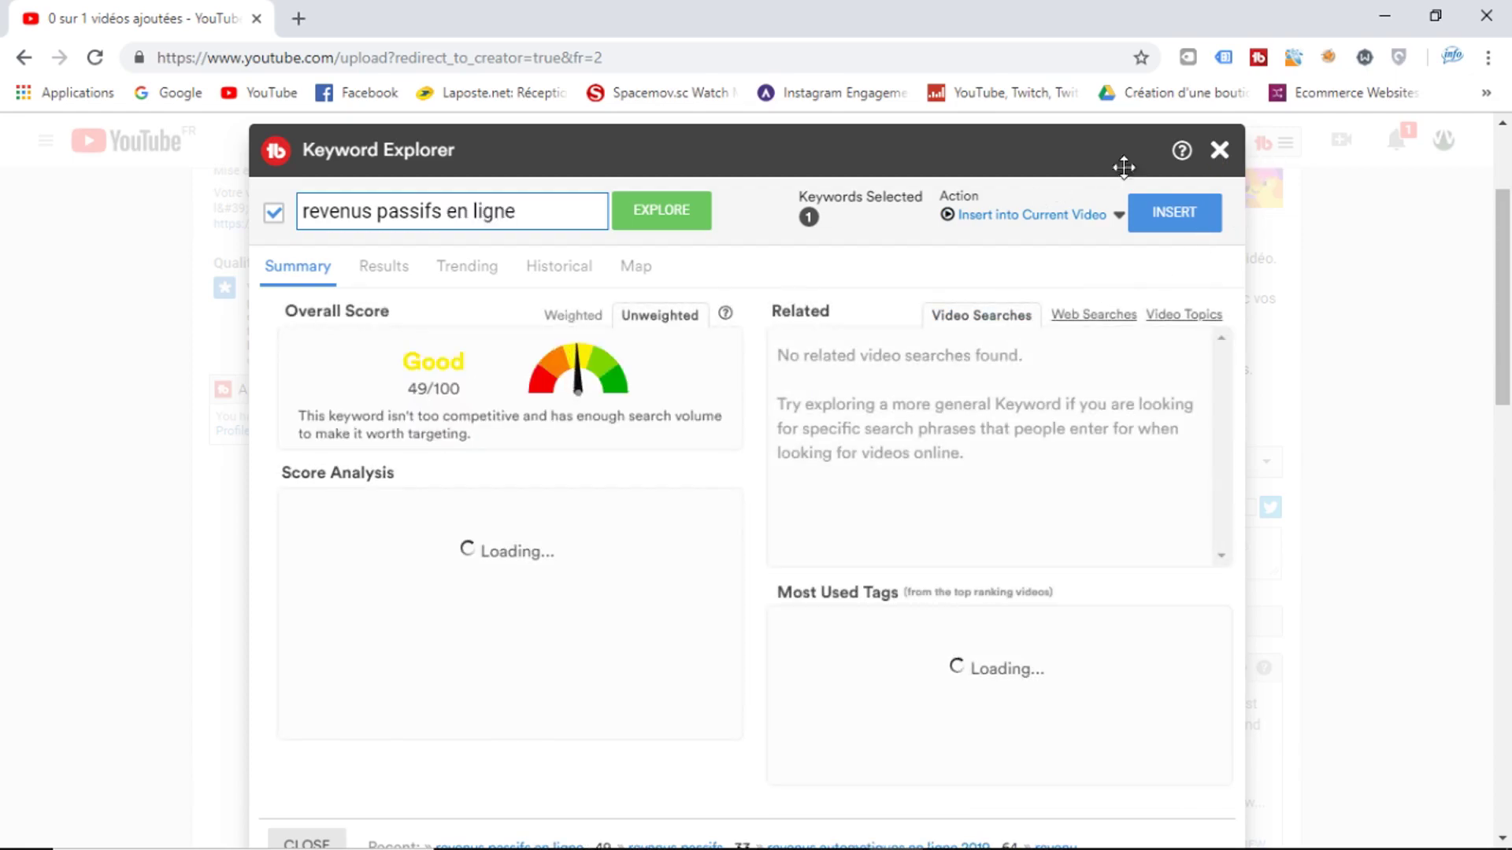
click(1220, 151)
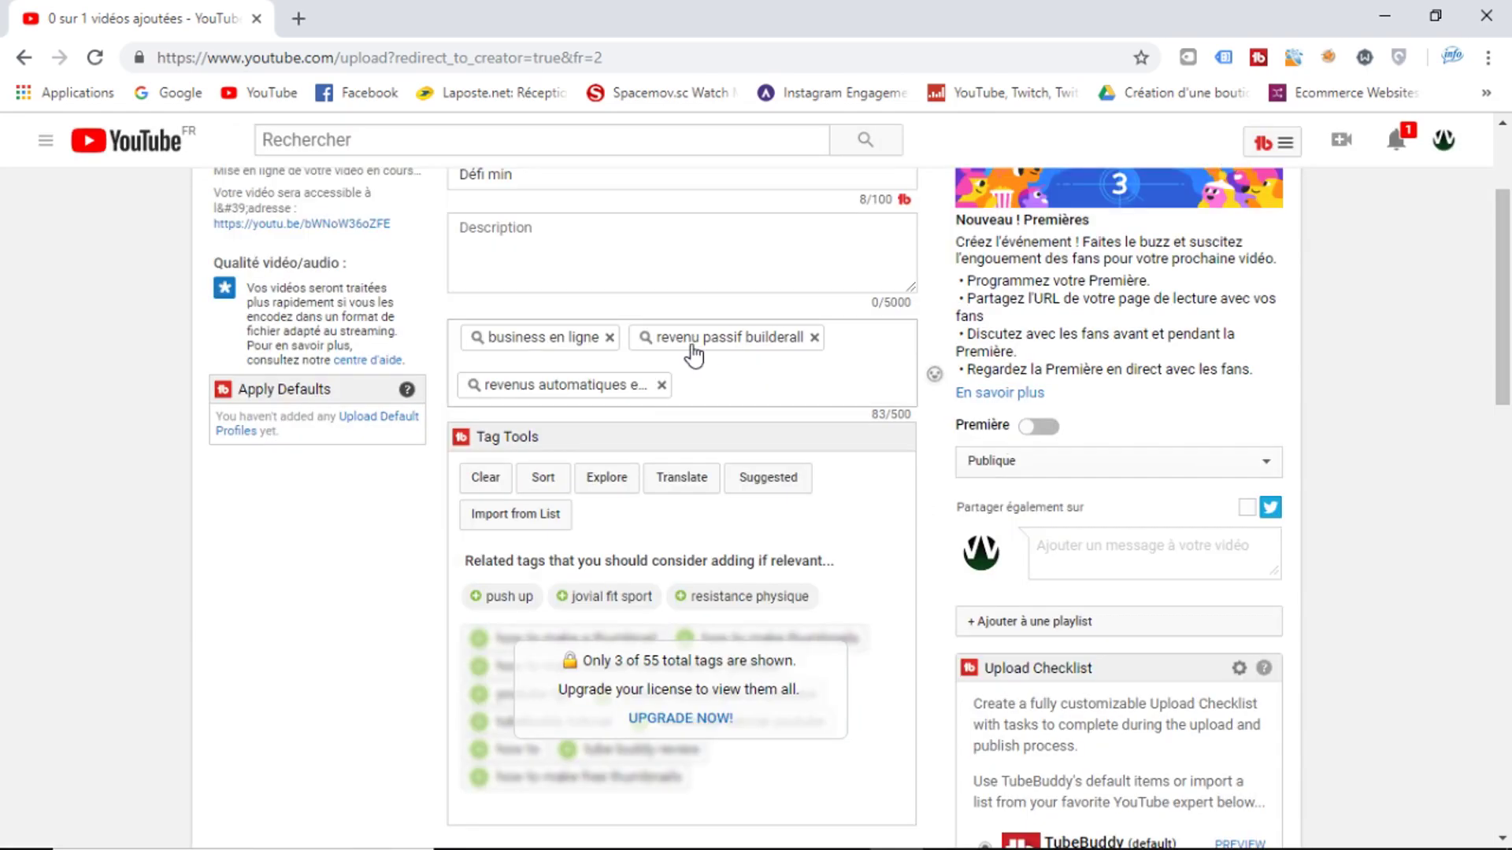
Add "revenus passifs en ligne" as a fourth tag for the video.
click(713, 371)
text(revenus passifs en ligne)
key(Return)
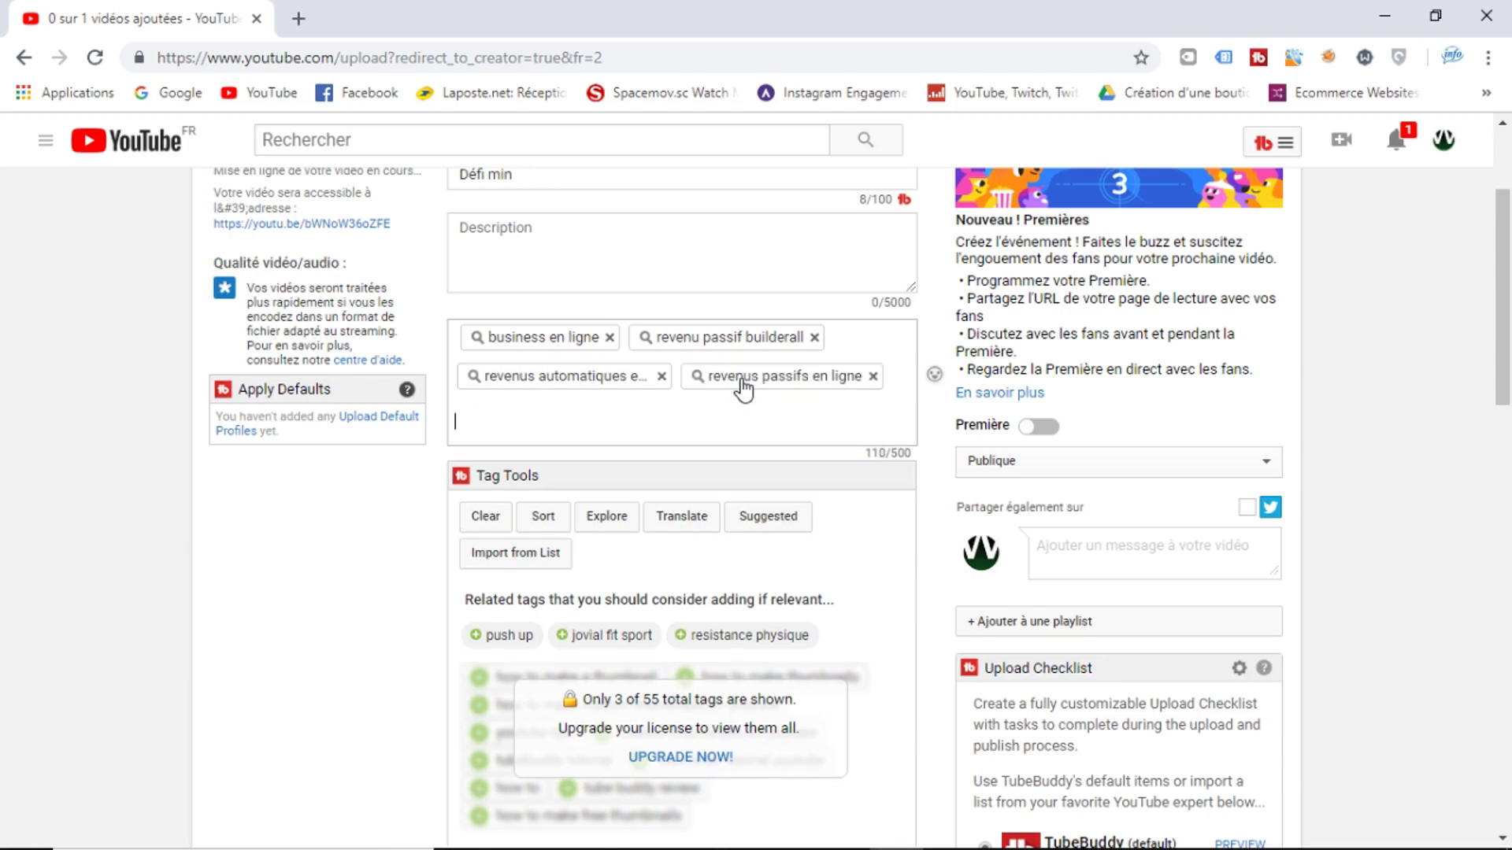
From the "revenus passifs en ligne" tag, explore the keyword "affiliation" and examine the overall score of its related search "affiliation amazon sans site internet".
click(740, 383)
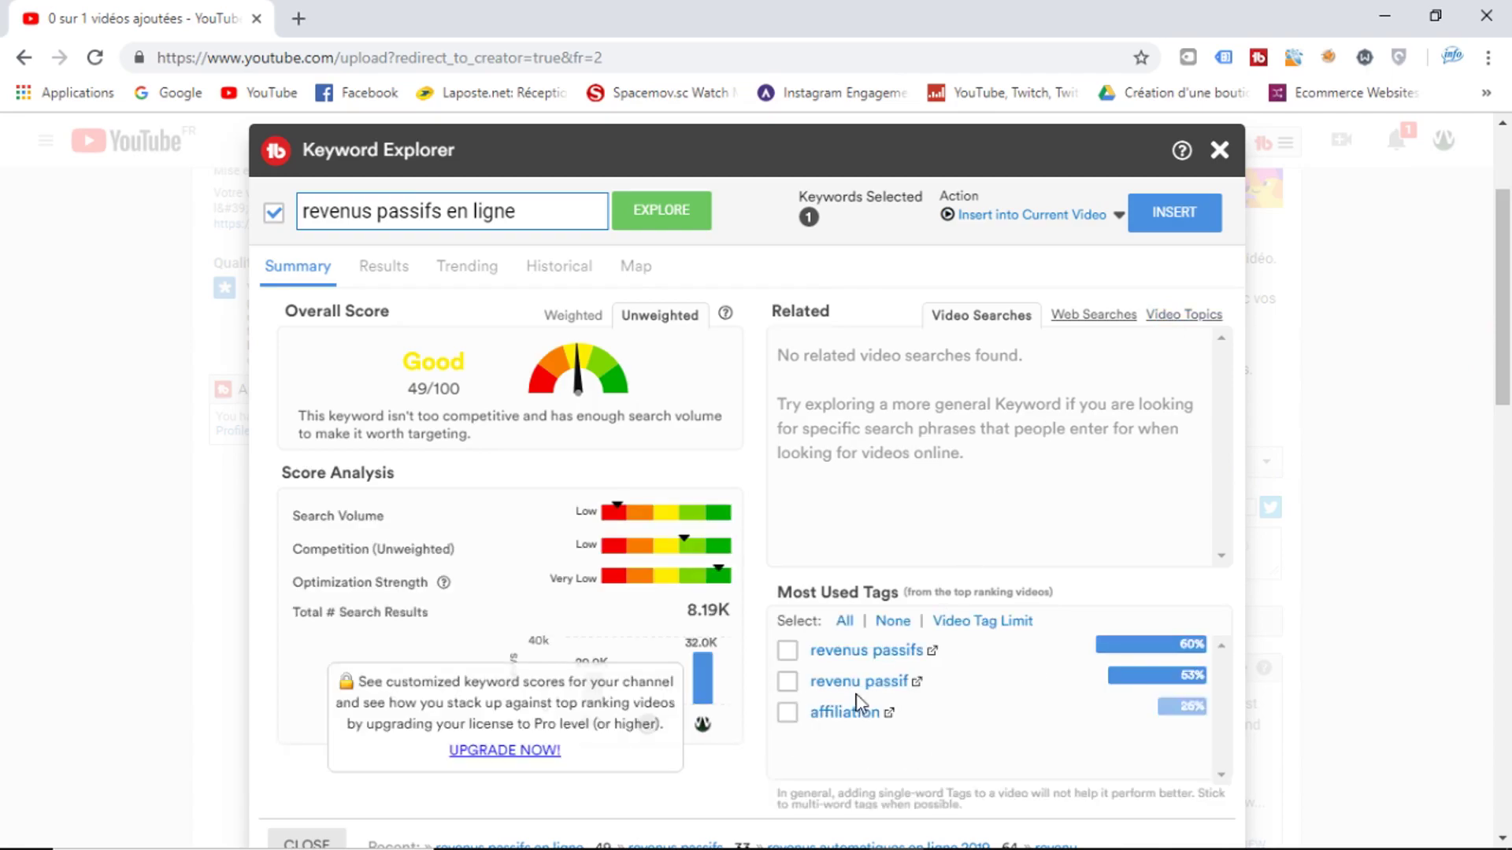
click(846, 713)
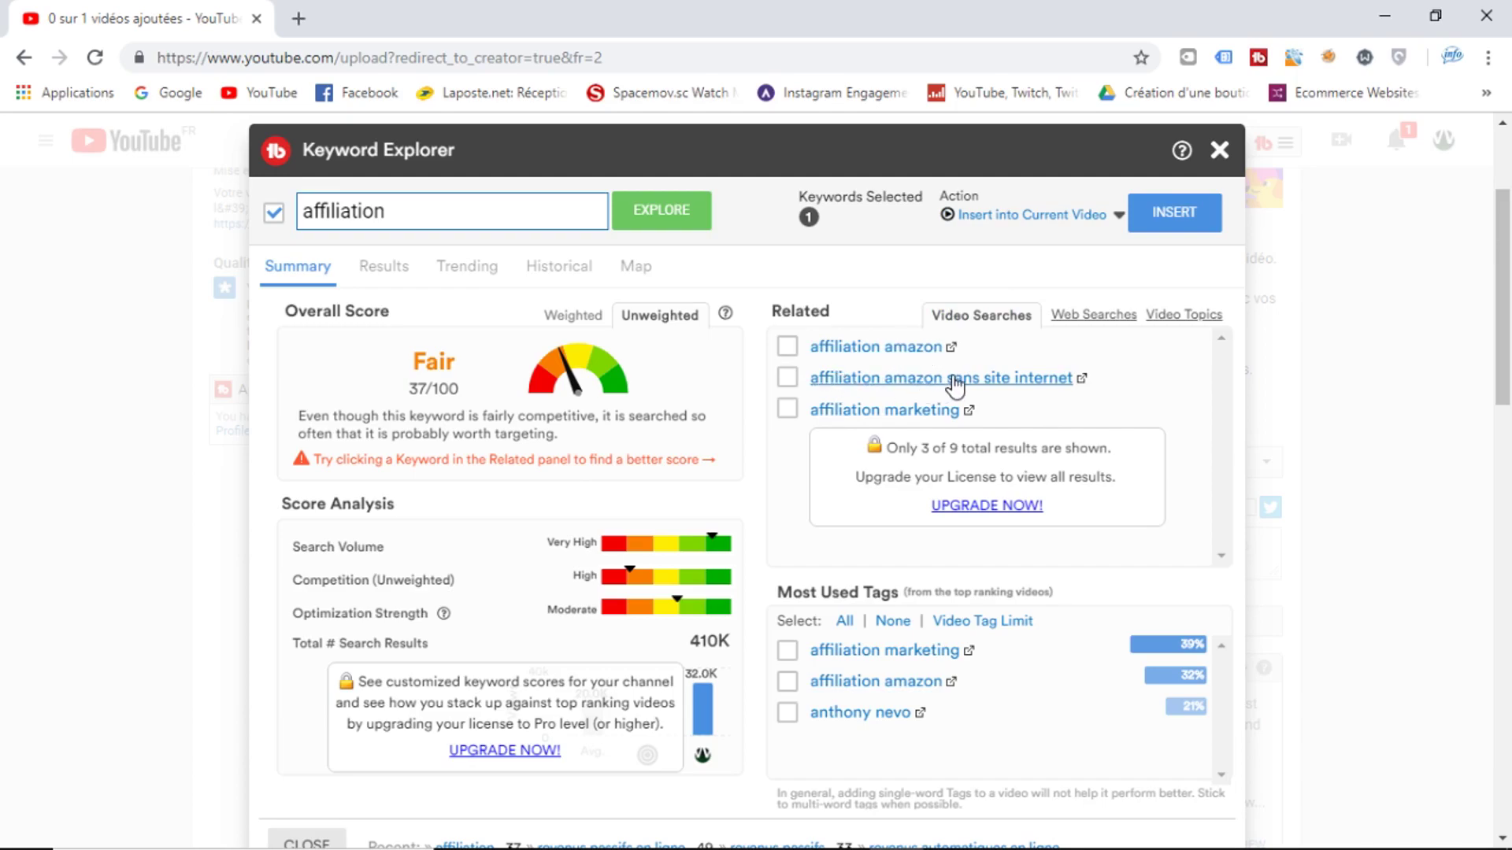
click(899, 385)
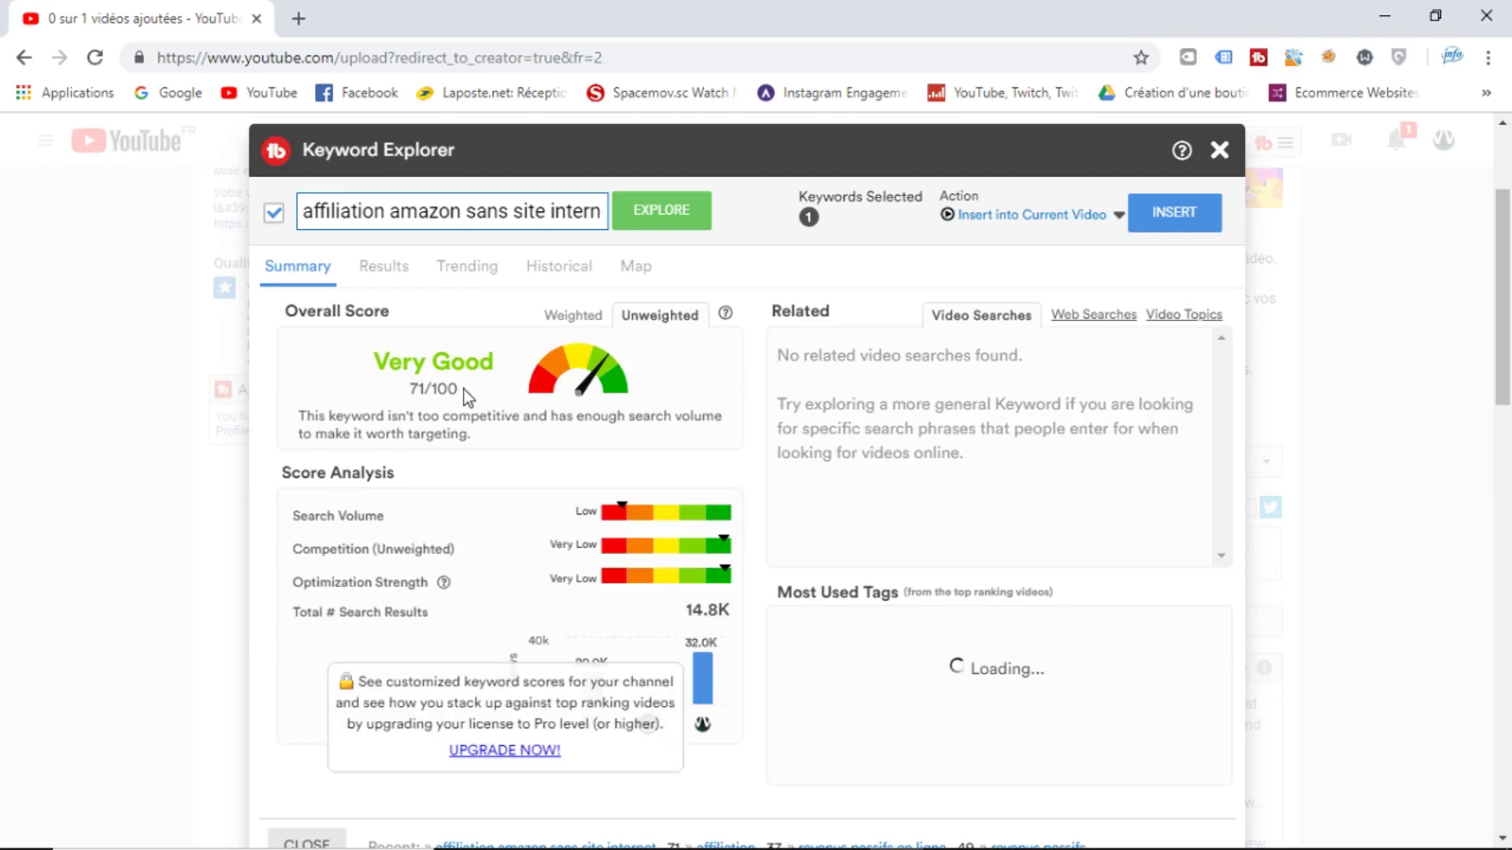
drag(462, 389, 360, 393)
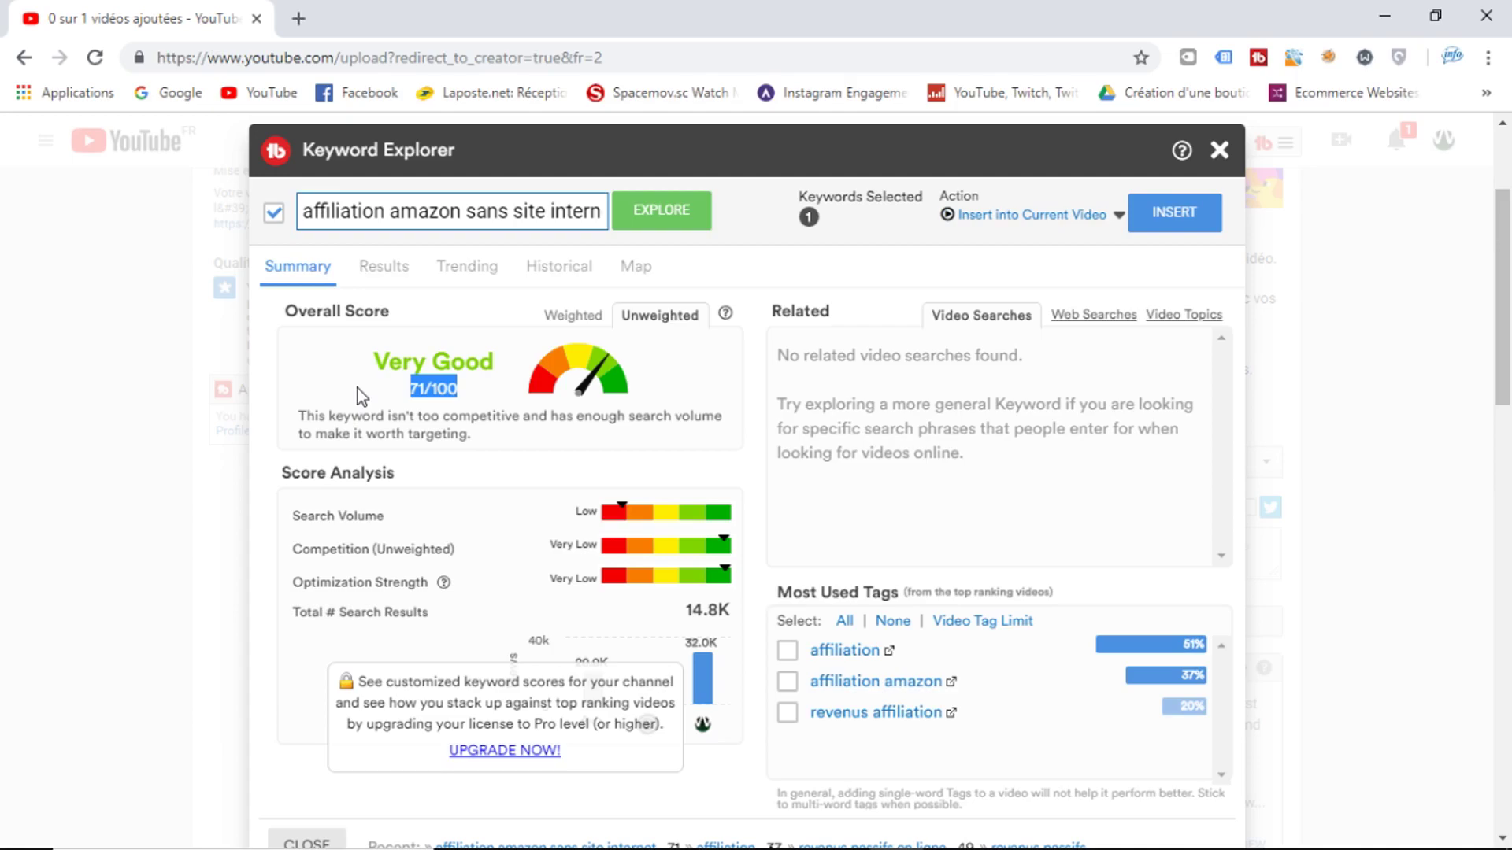
click(452, 390)
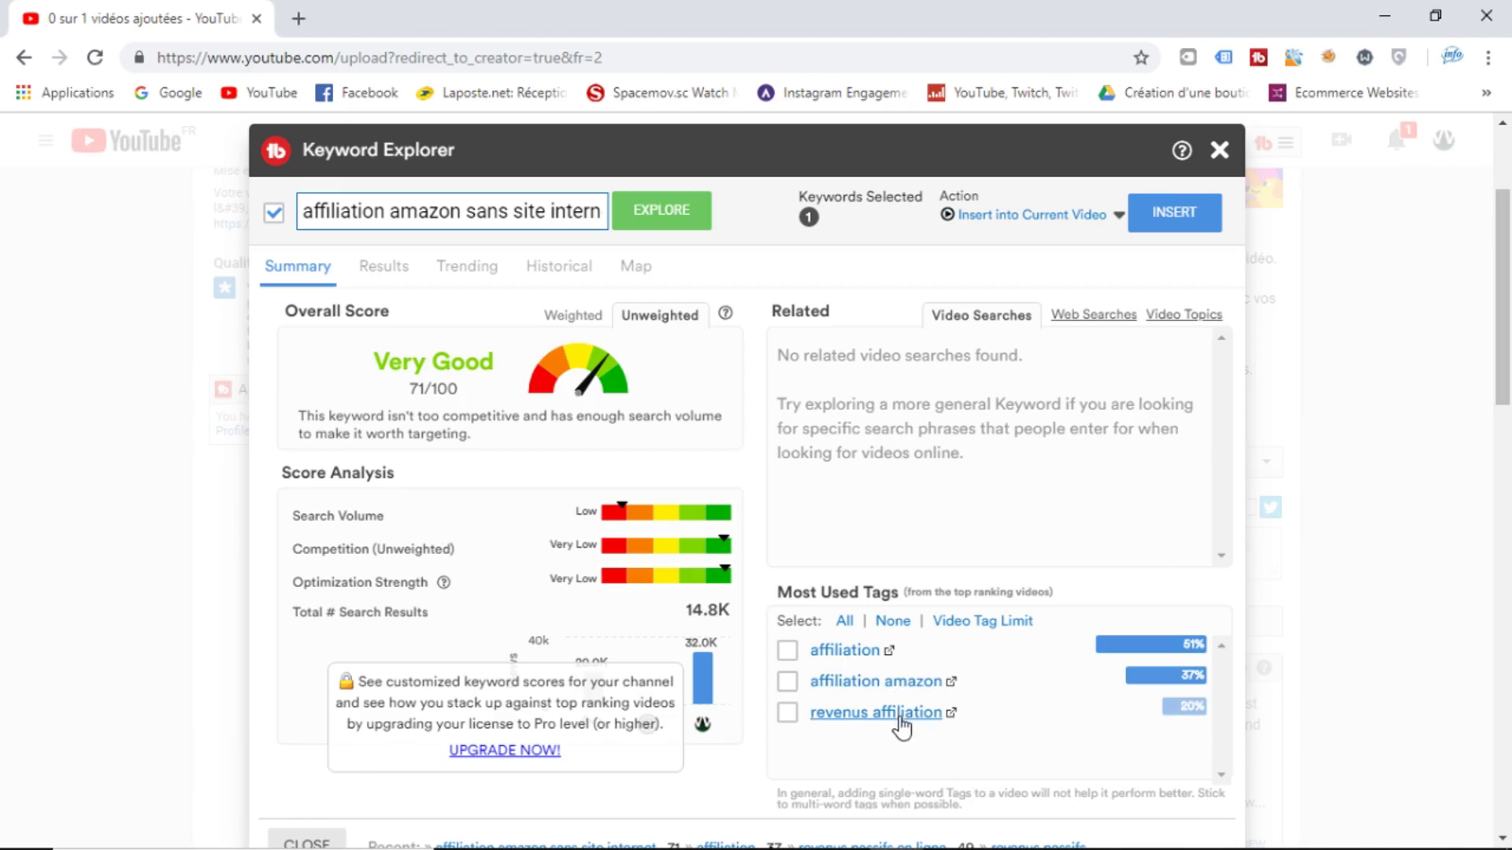
Check the scores of "affiliation amazon" and its related search "affiliation amazon facebook", and close the Keyword Explorer.
click(898, 682)
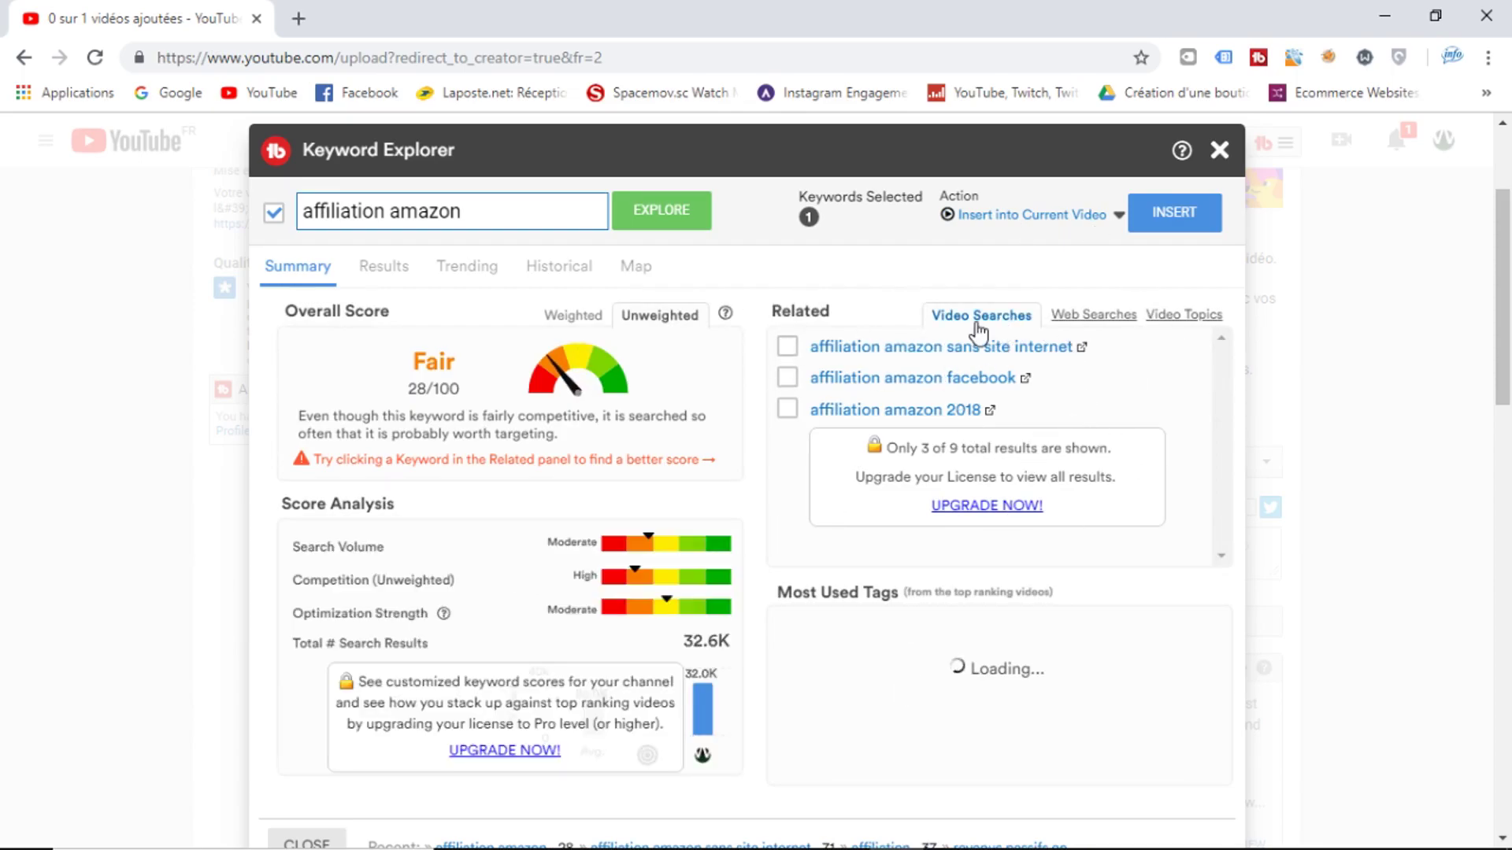
click(967, 380)
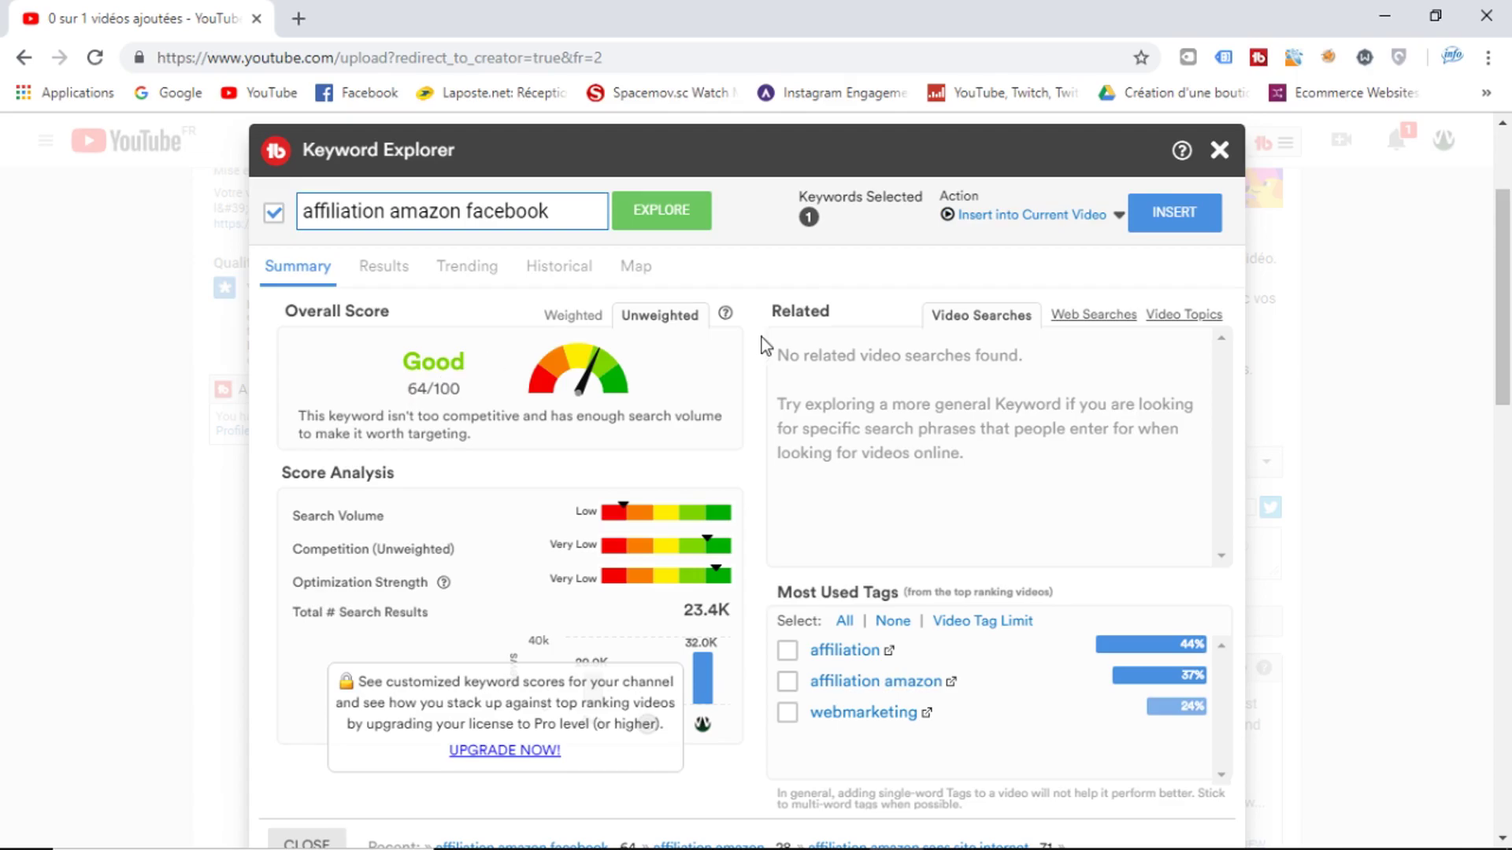
click(1219, 150)
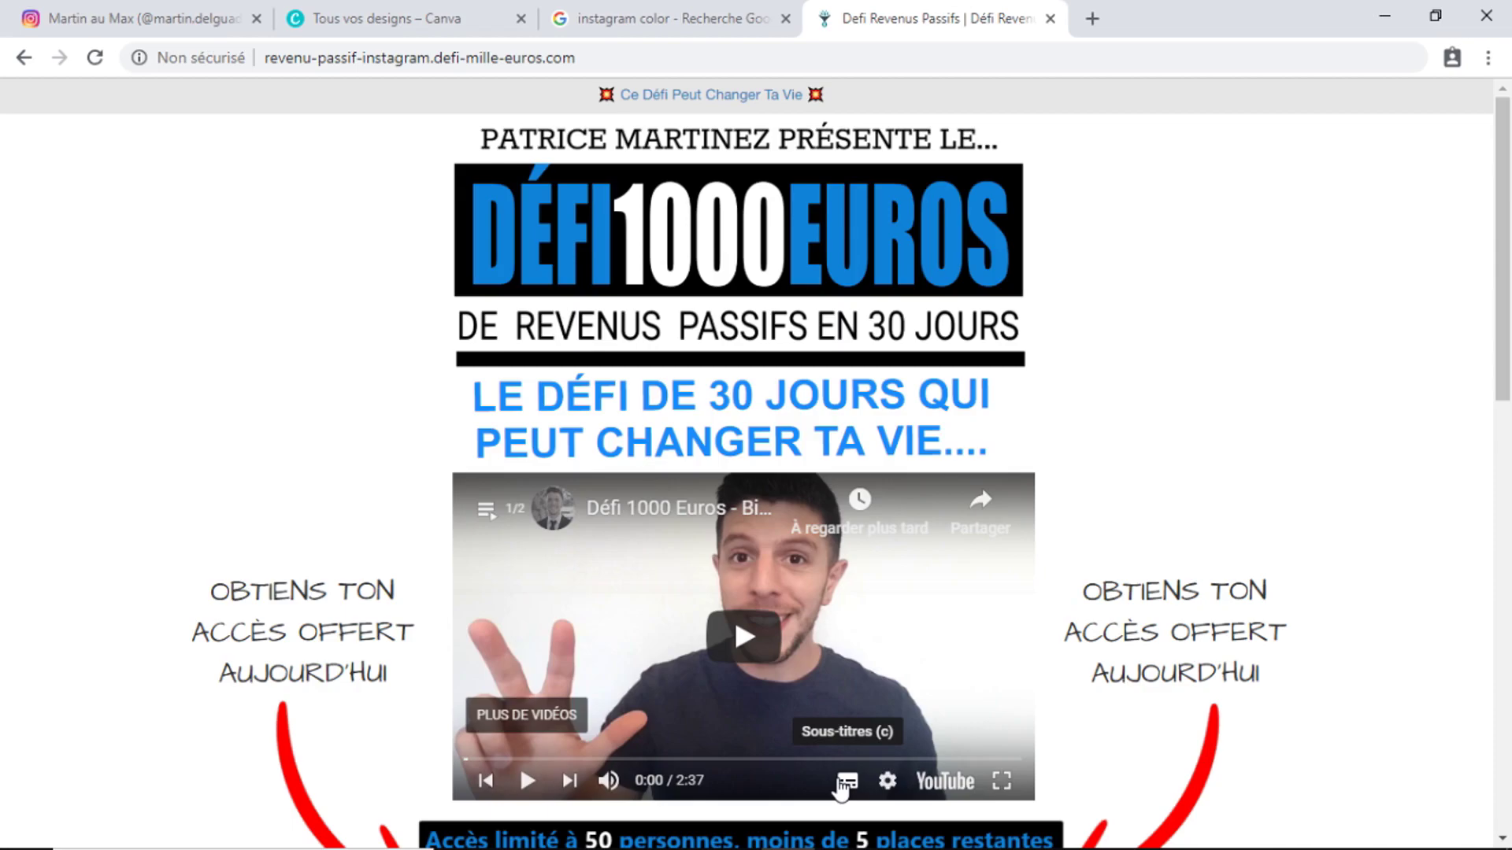
Look over the Défi 1000 Euros landing page, including its Messenger access reservation section.
drag(1504, 373, 1508, 542)
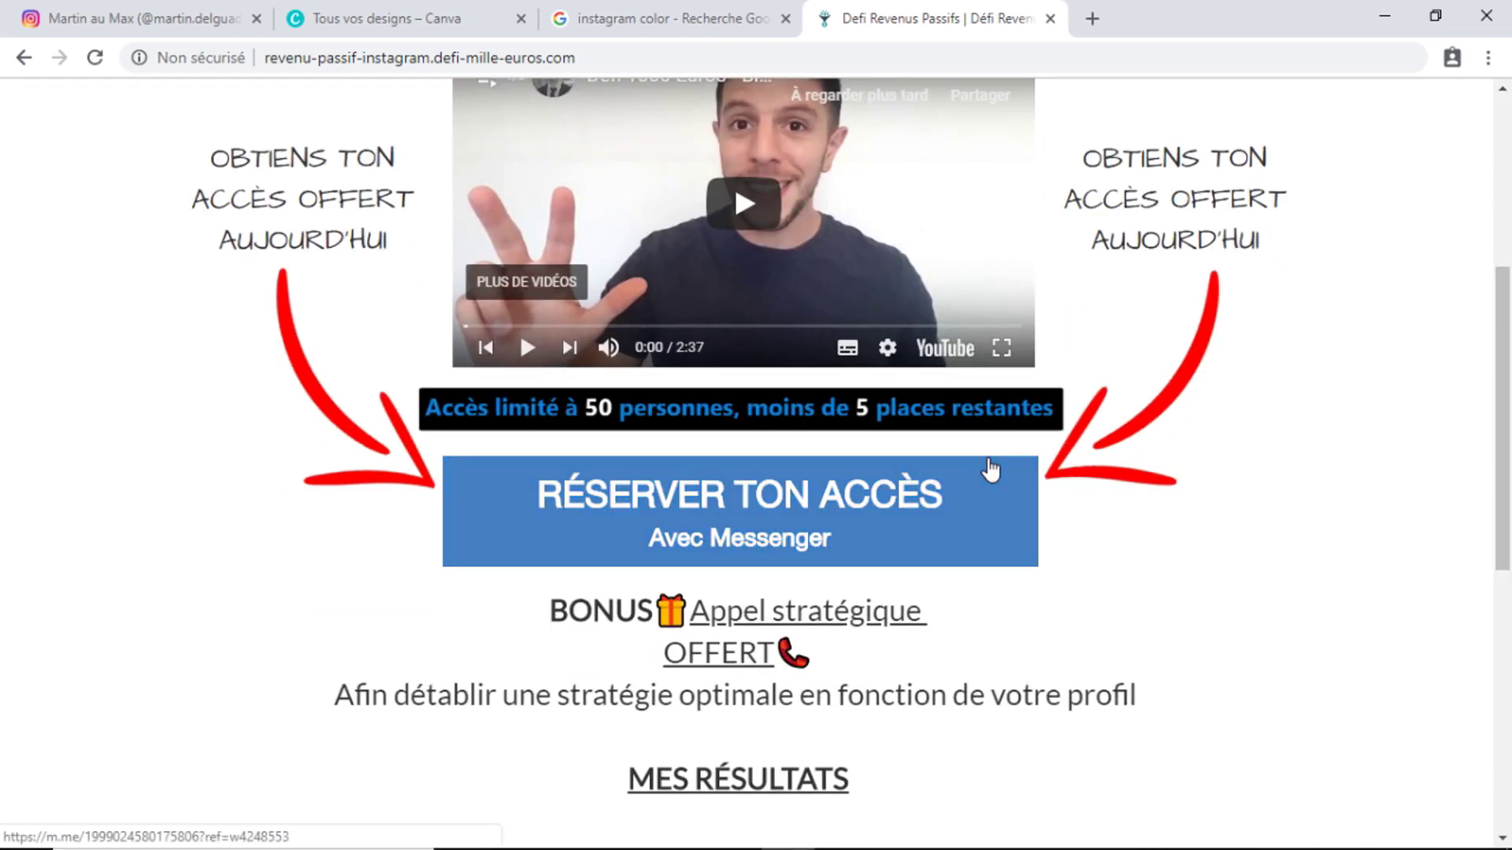
scroll(1016, 496, up, 1)
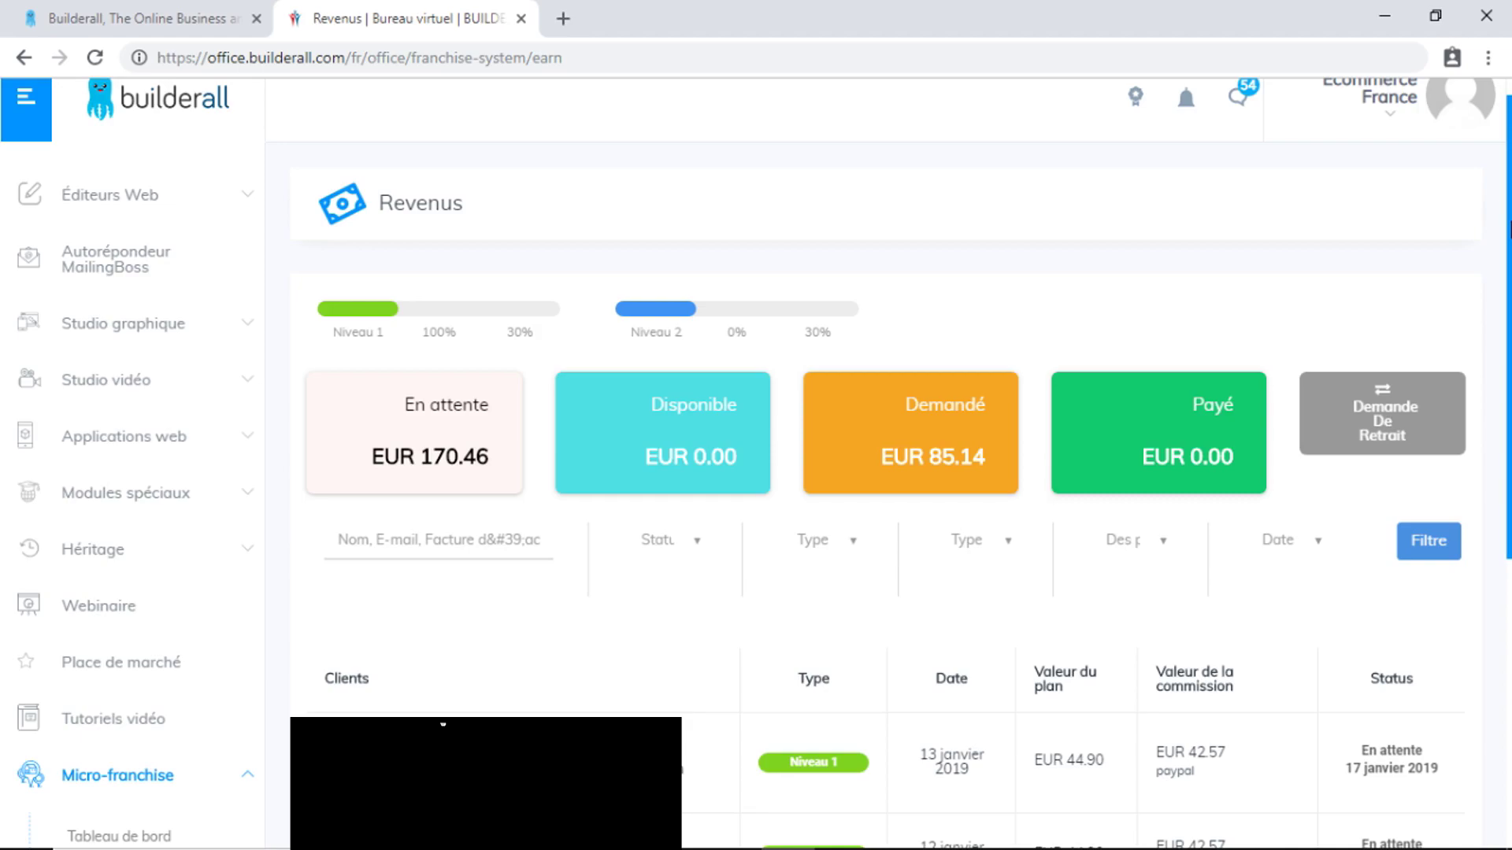
Review the client commissions table on the Builderall Revenus page, including dates, commission values and statuses.
scroll(913, 799, down, 6)
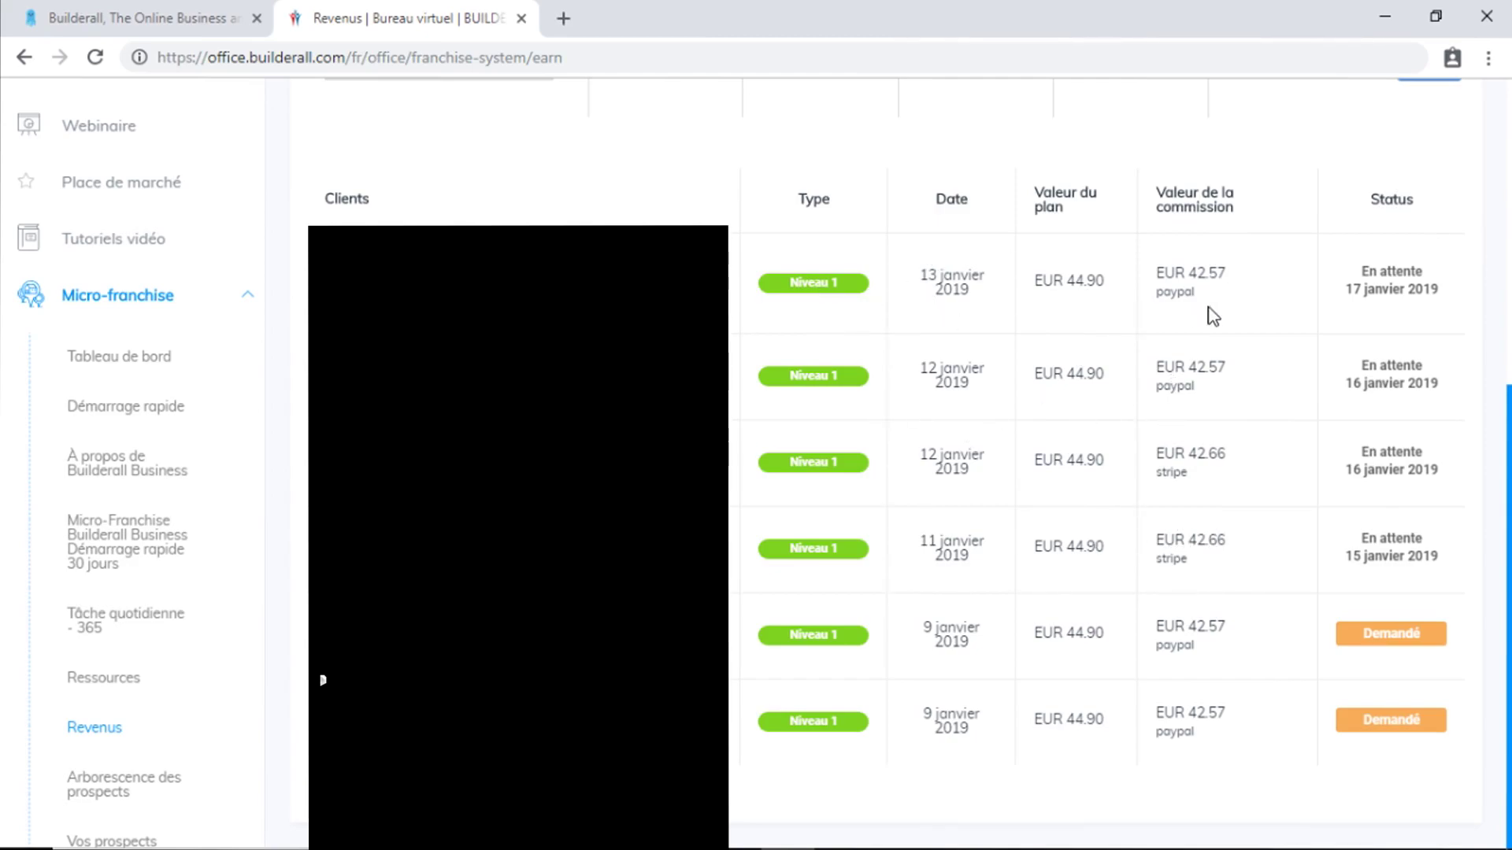
scroll(1103, 260, up, 6)
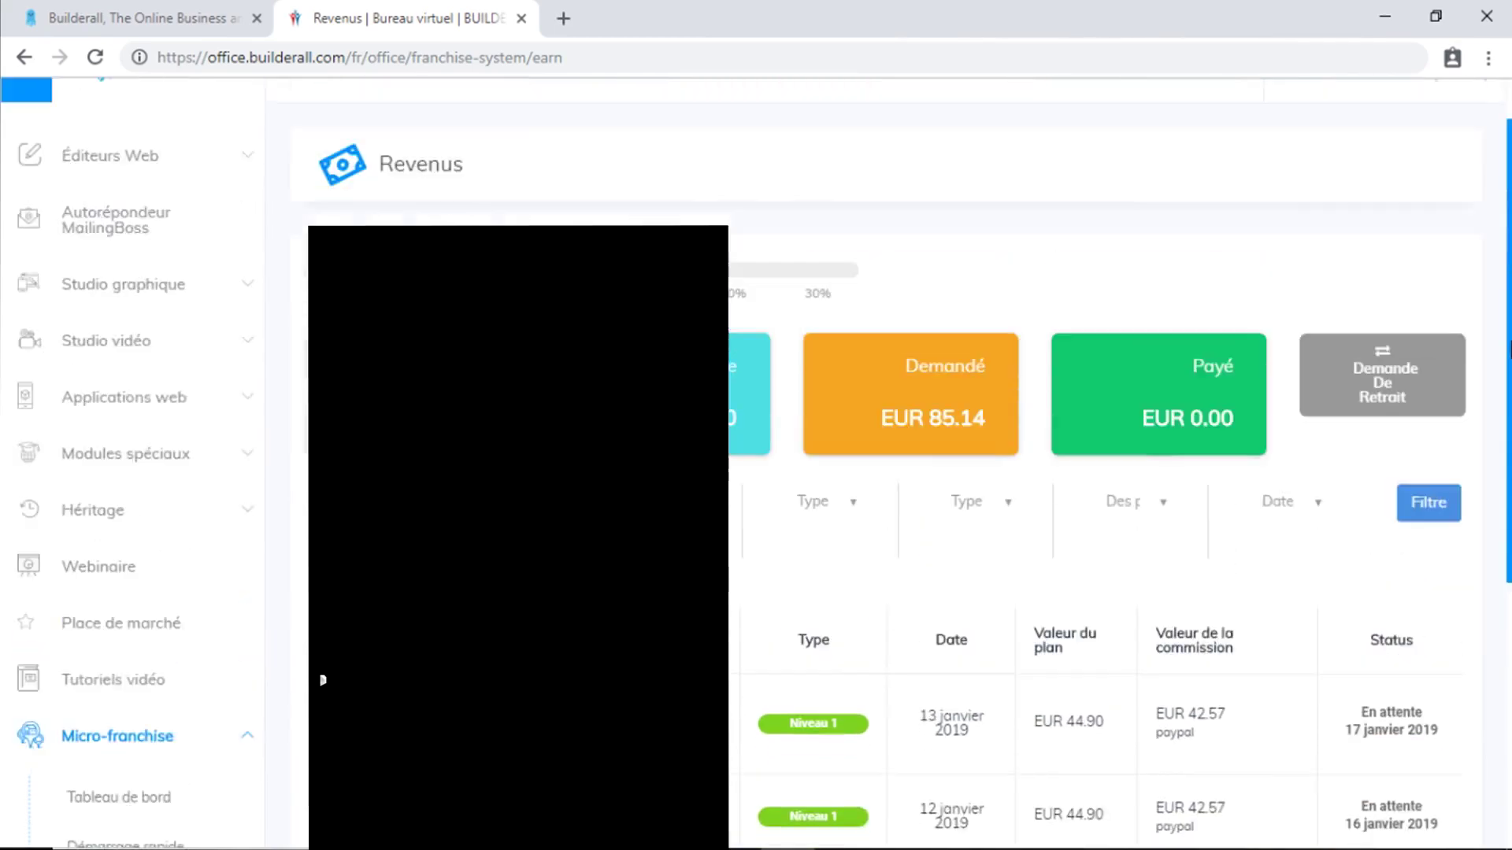